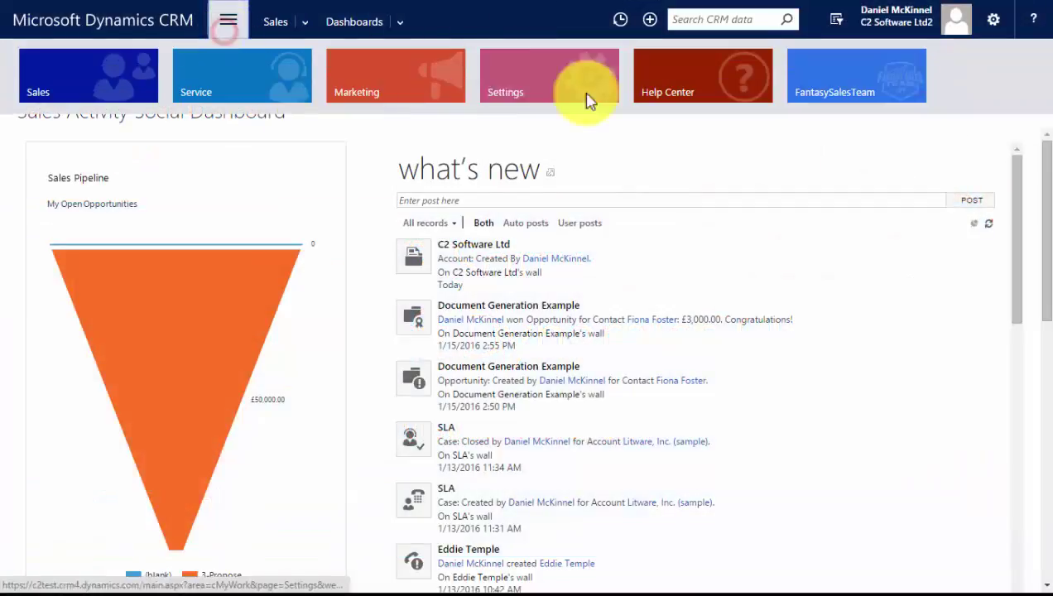
# Show the Settings area menu with Business, Customization, System and Process Center options
pyautogui.click(507, 78)
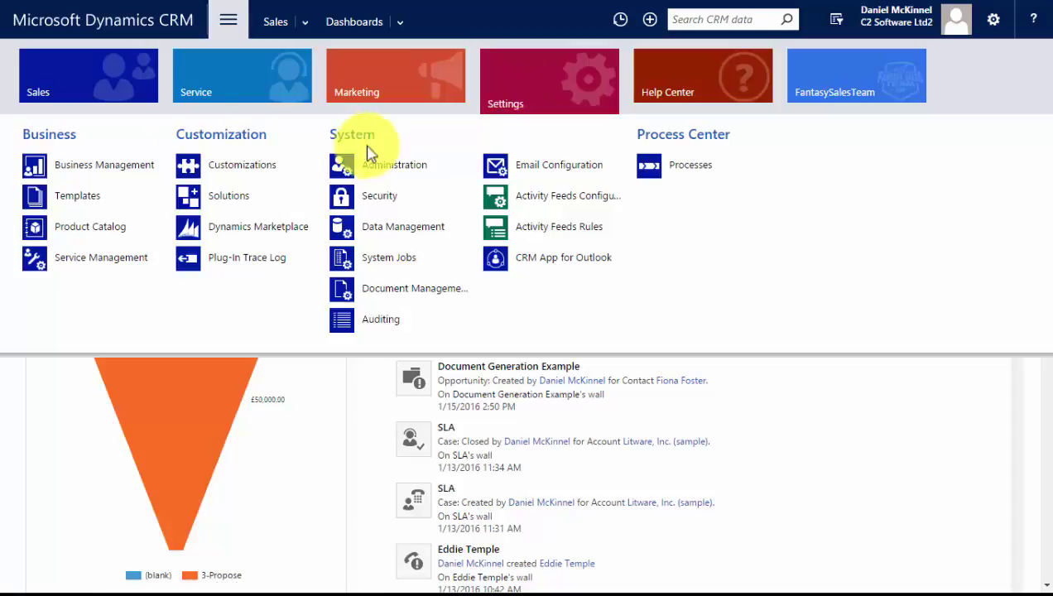
# Open Customize the System and expand Staff > Forms to see its three Information forms
pyautogui.click(252, 166)
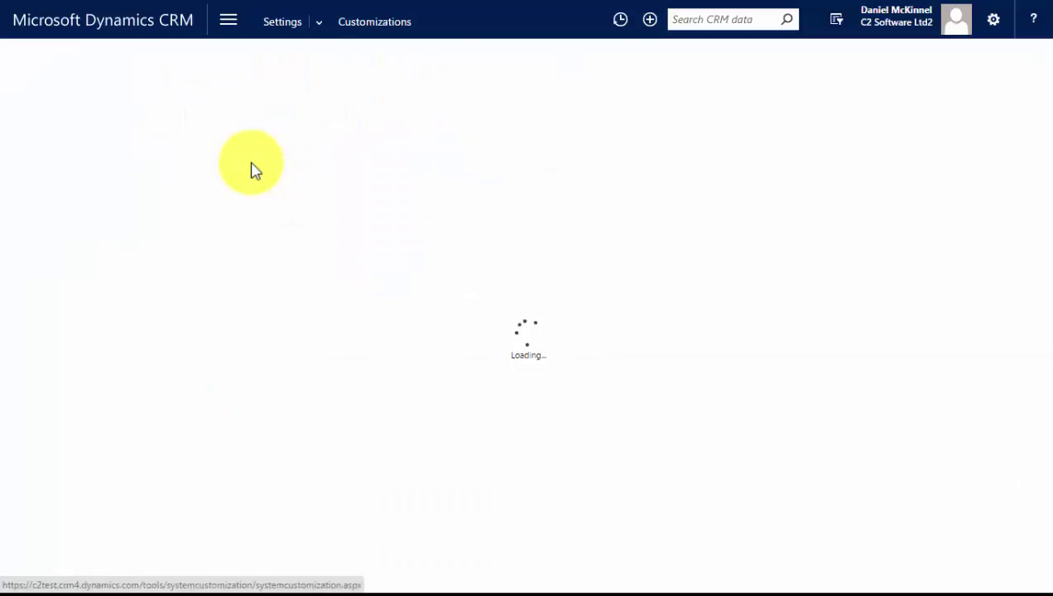
pyautogui.click(94, 117)
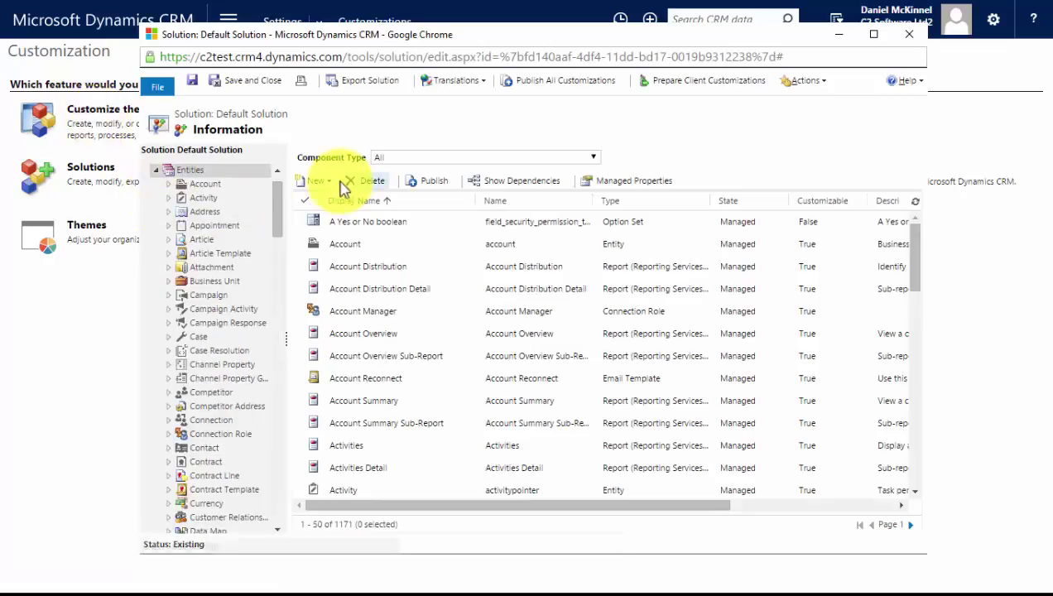
pyautogui.click(316, 182)
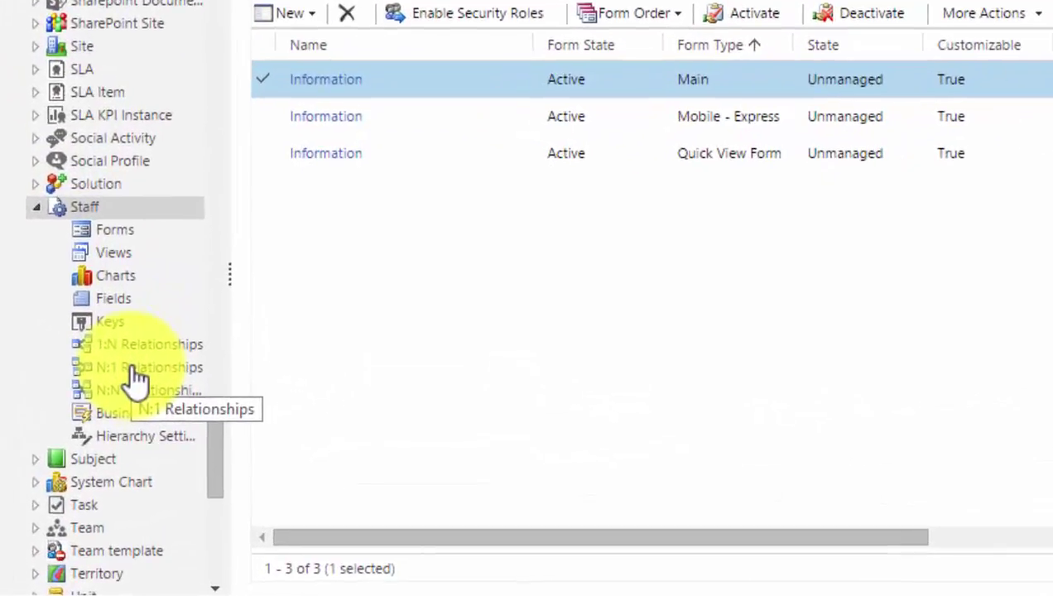
# Expand Account in the solution tree and browse its 56 one-to-many relationships
pyautogui.scroll(20, 141, 376)
pyautogui.click(36, 73)
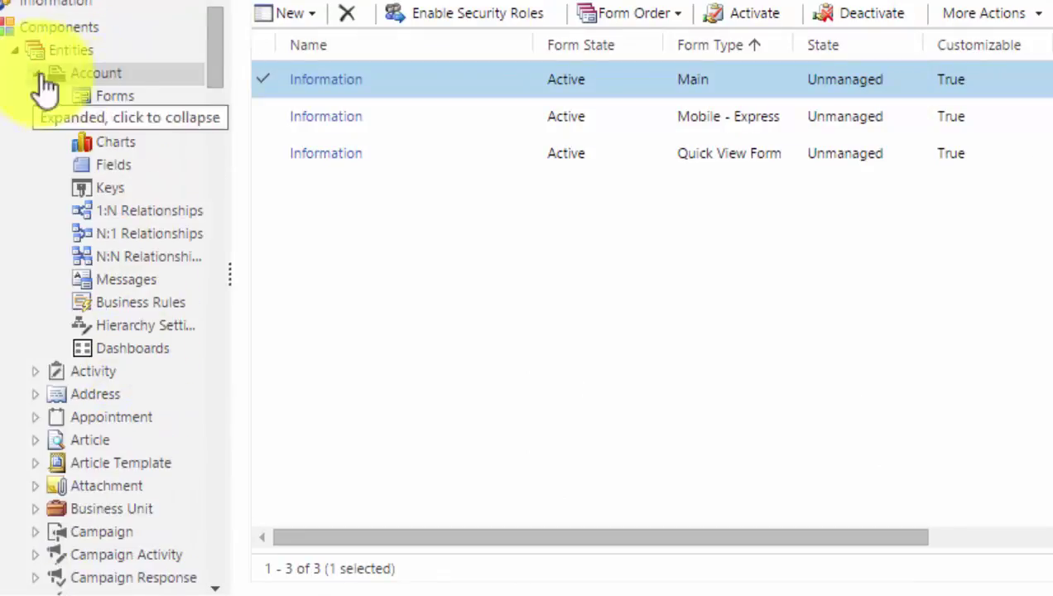
pyautogui.click(121, 210)
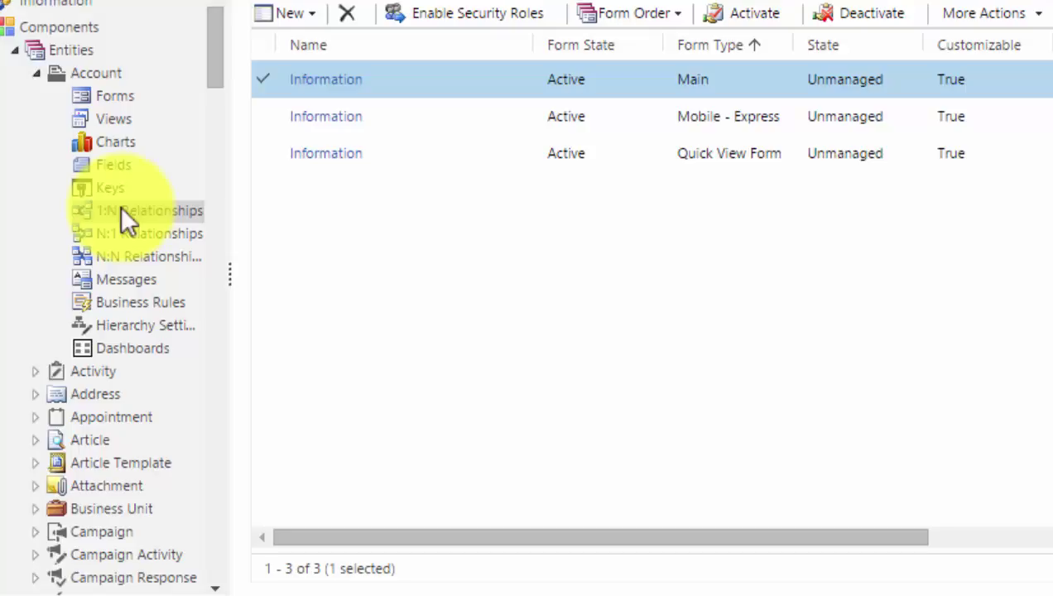
pyautogui.scroll(-10, 455, 207)
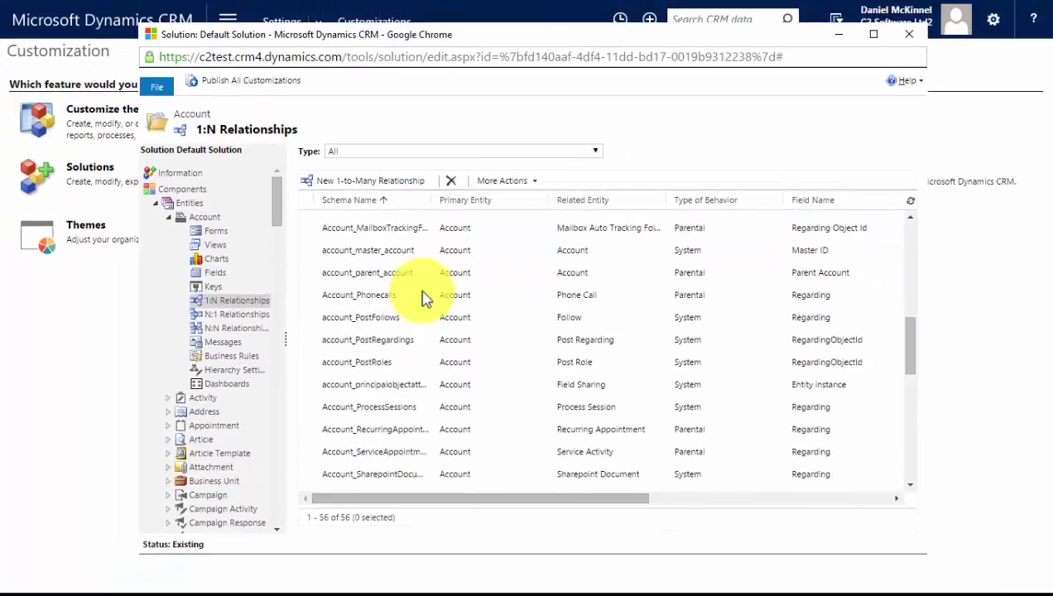
pyautogui.scroll(-7, 424, 298)
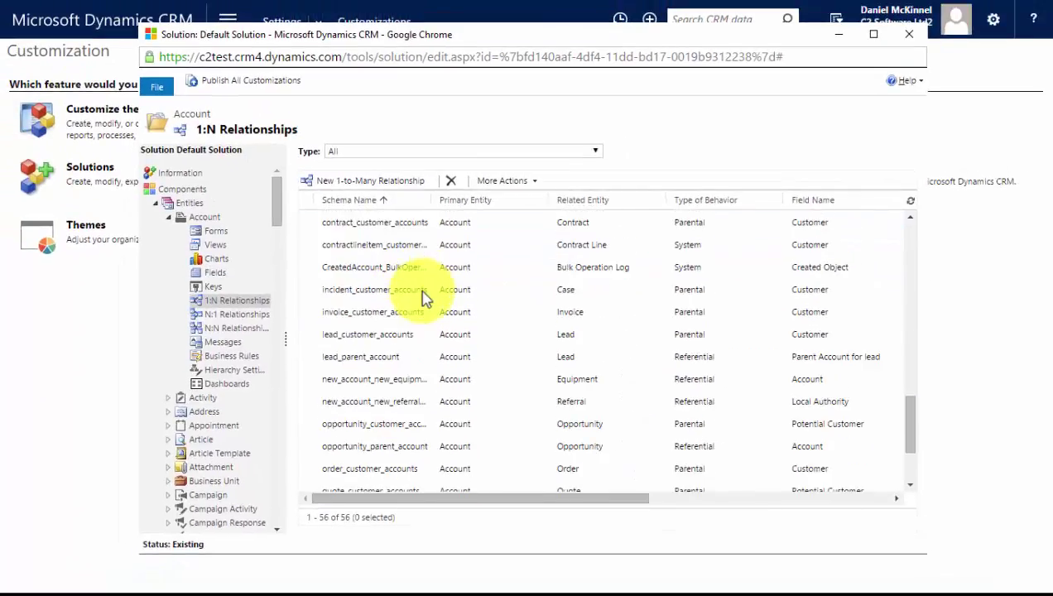
pyautogui.scroll(-3, 424, 298)
pyautogui.scroll(-1, 424, 300)
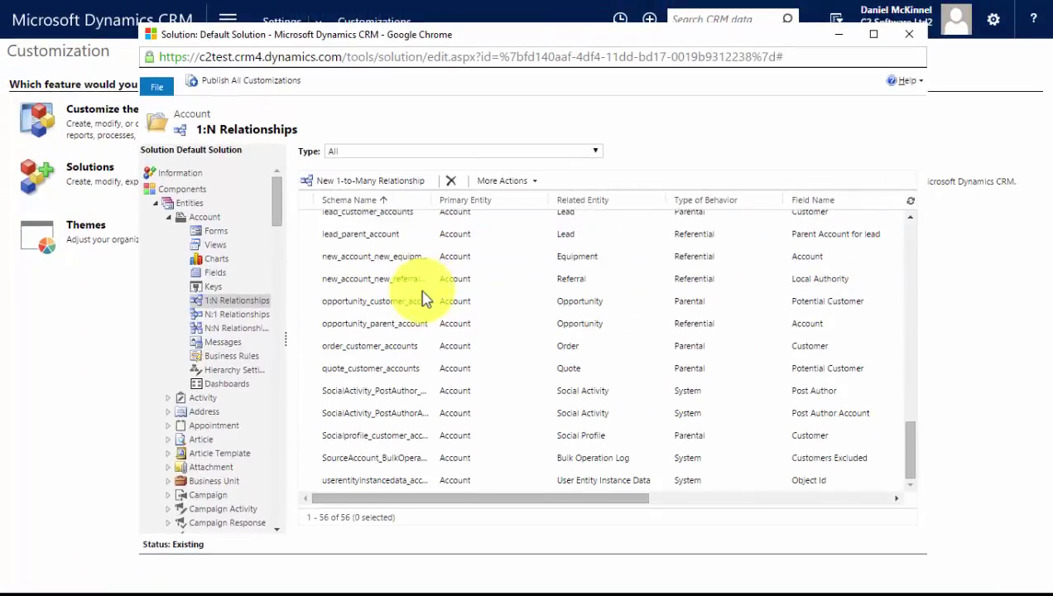
pyautogui.scroll(15, 424, 298)
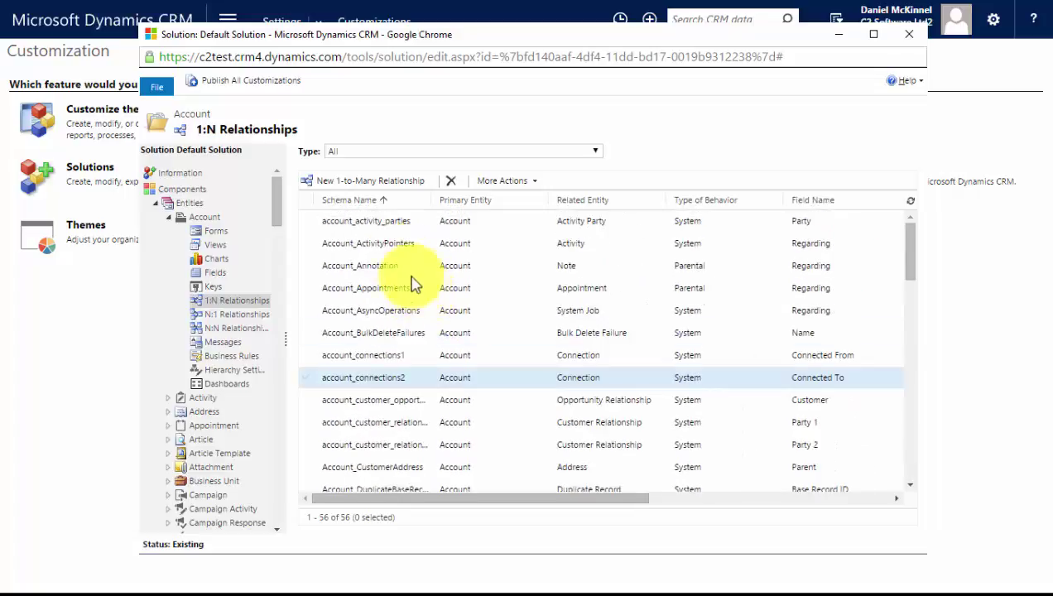
# Create a 1:N Account-to-Staff relationship with a Business Required lookup named 'Account' and save it
pyautogui.click(350, 184)
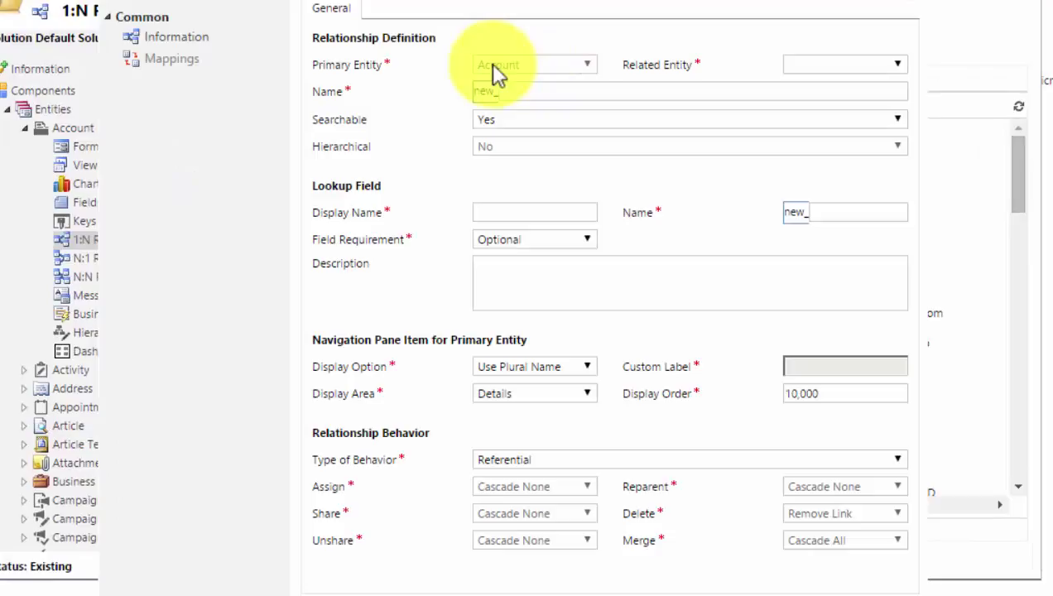
pyautogui.click(894, 65)
pyautogui.scroll(-6, 827, 240)
pyautogui.click(836, 333)
pyautogui.click(541, 211)
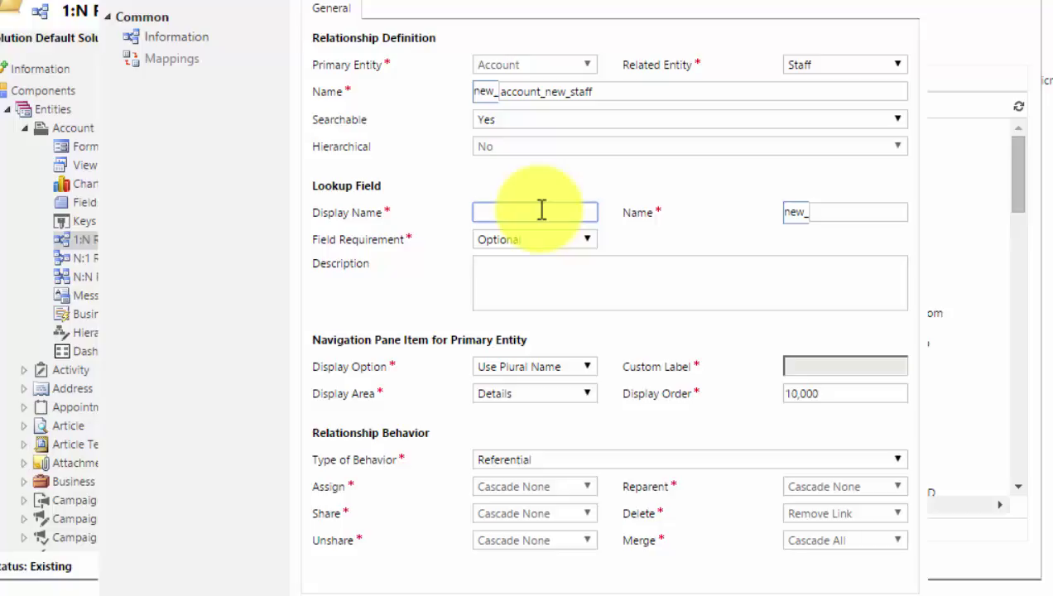
pyautogui.write('Account')
pyautogui.click(586, 239)
pyautogui.click(522, 274)
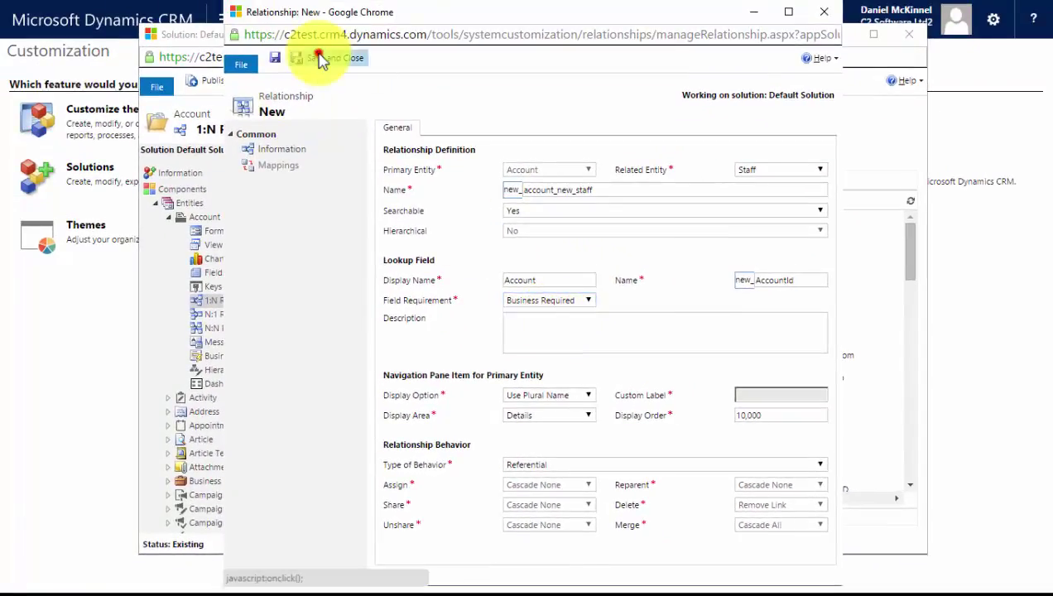
pyautogui.click(322, 60)
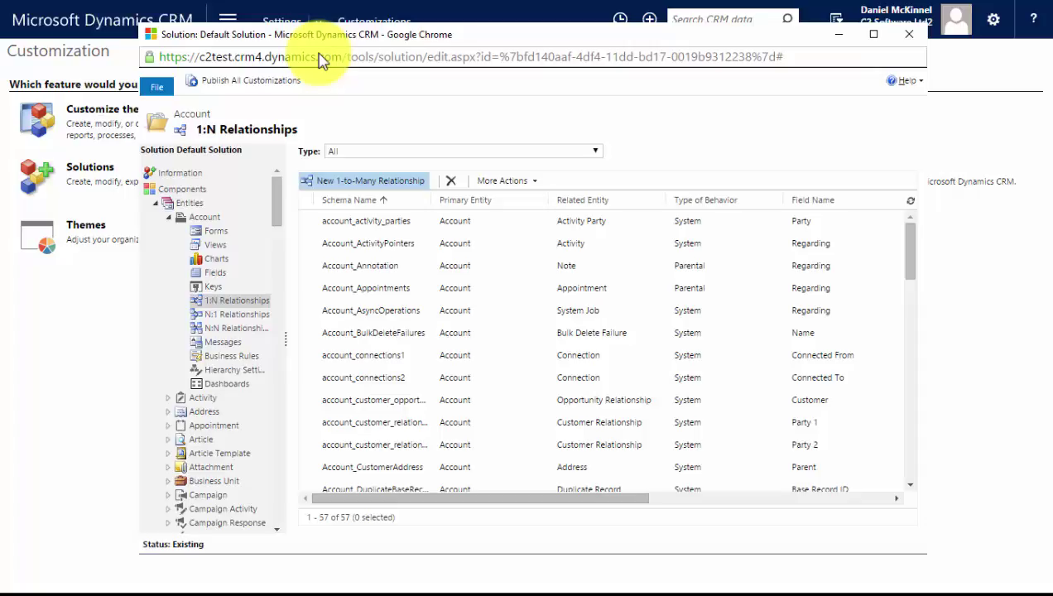
# Show the Staff entity's N:1 relationships, now including new_account_new_staff
pyautogui.moveTo(278, 202); pyautogui.dragTo(266, 470)
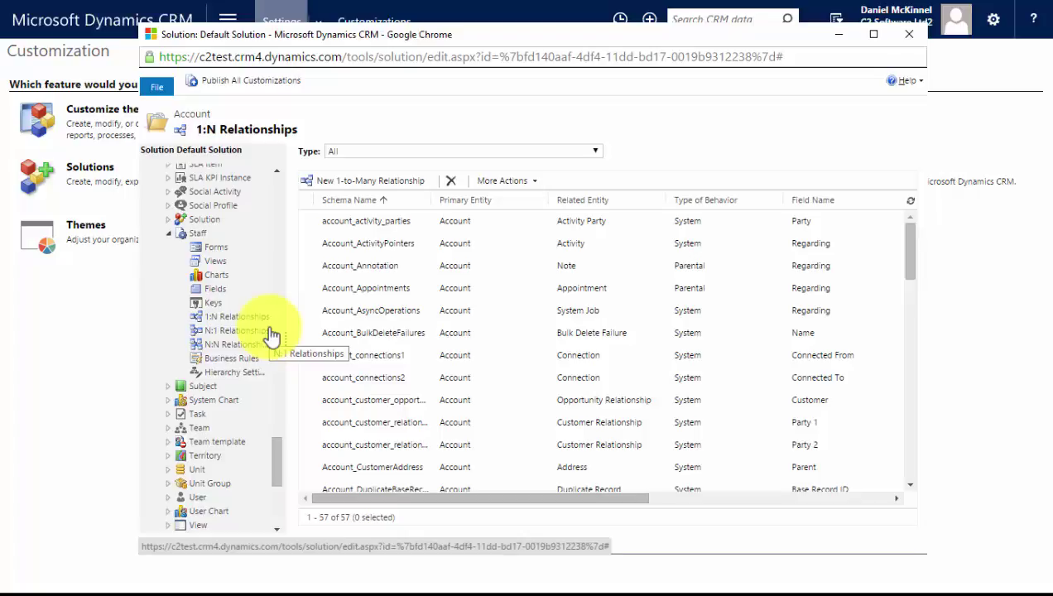
pyautogui.scroll(2, 272, 333)
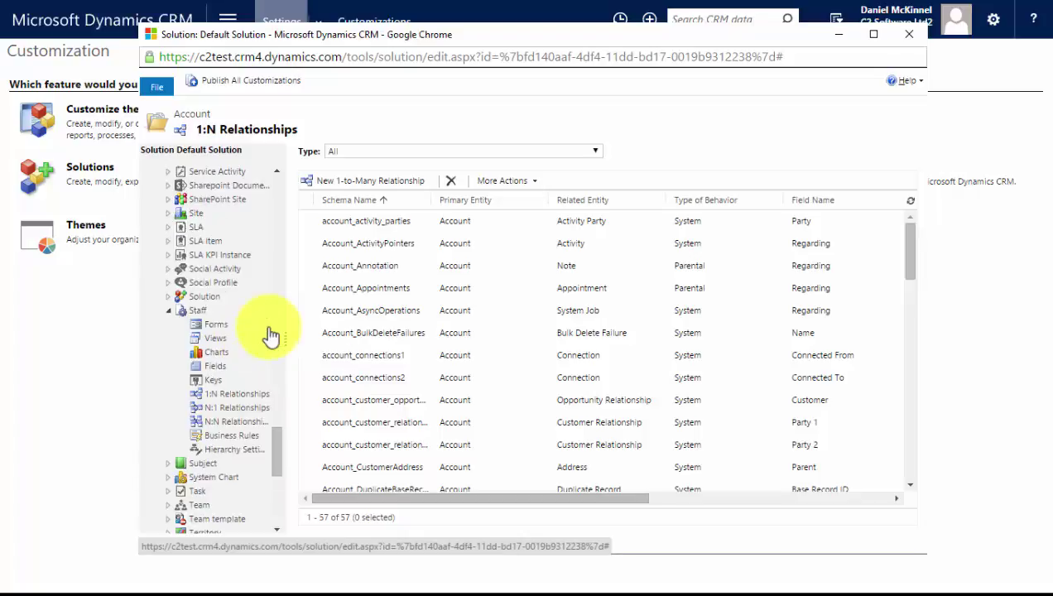
pyautogui.click(245, 408)
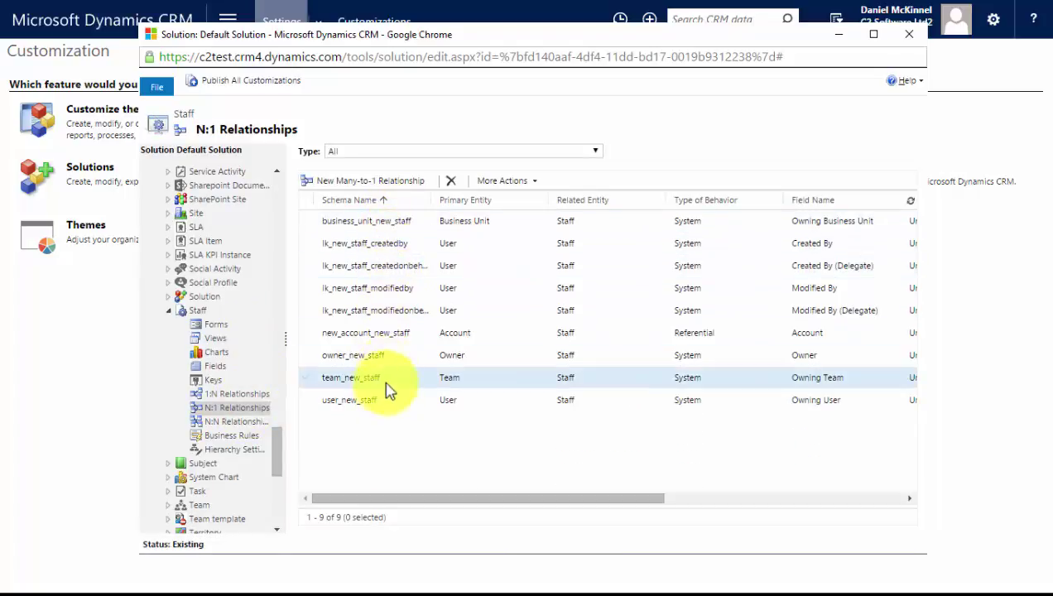
# Create a hierarchical Staff-to-Staff many-to-one relationship with lookup 'Reports to' and save it
pyautogui.click(370, 182)
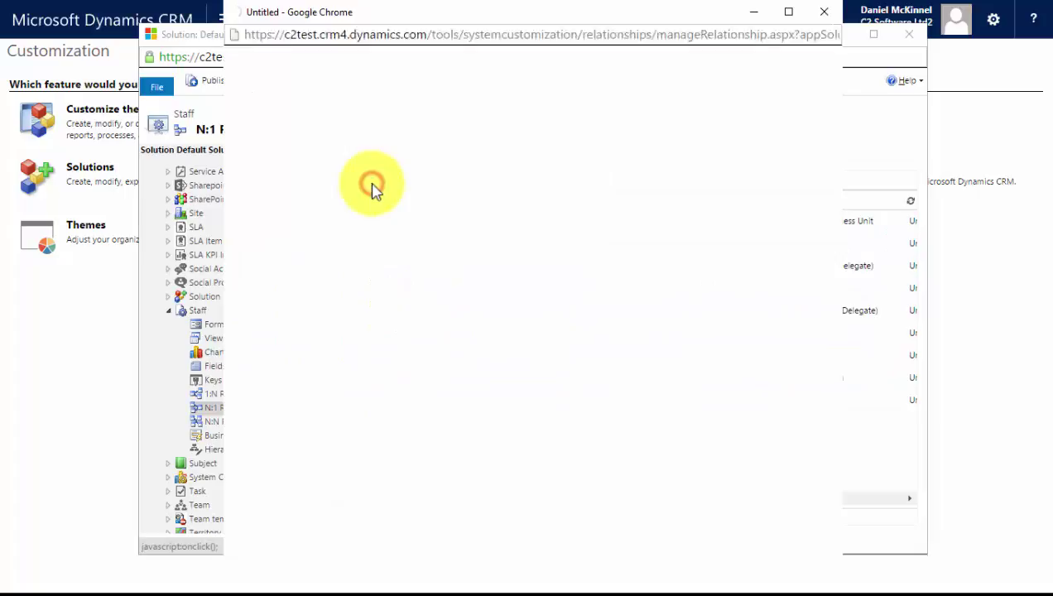
pyautogui.click(529, 170)
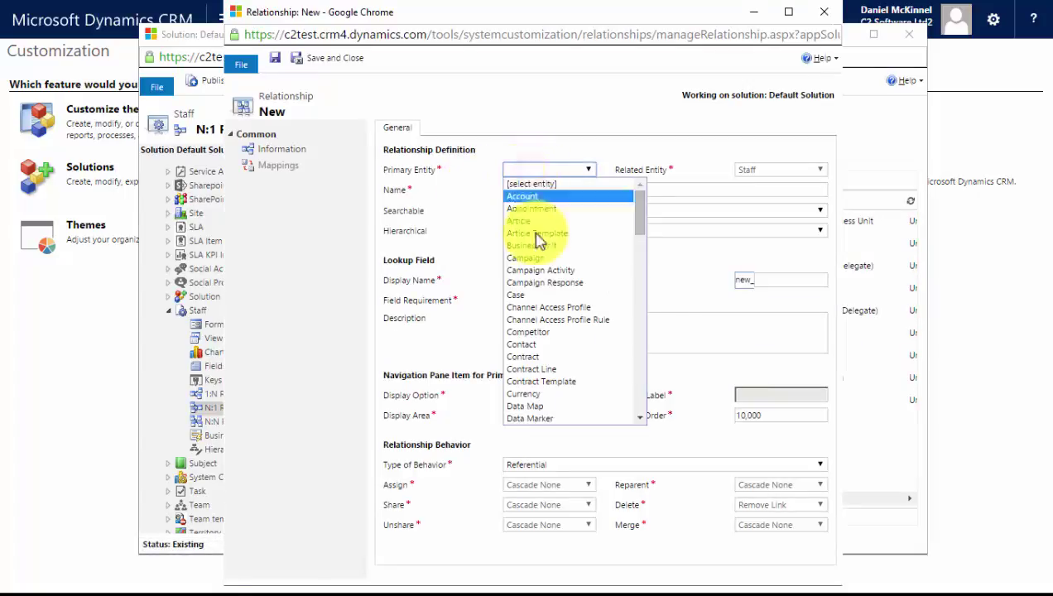
pyautogui.scroll(-10, 550, 332)
pyautogui.click(544, 368)
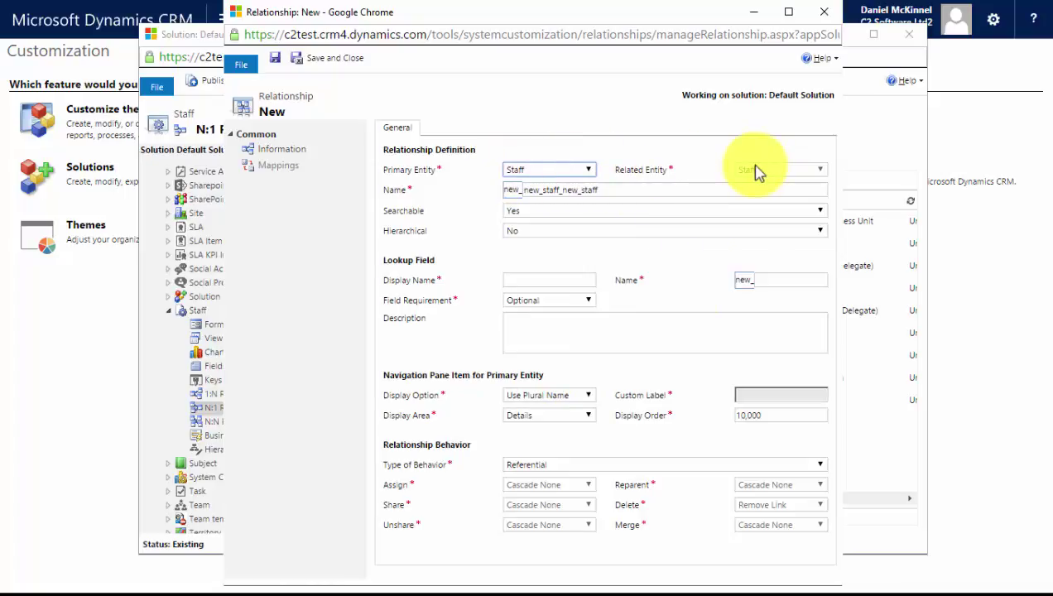
pyautogui.click(642, 232)
pyautogui.click(633, 243)
pyautogui.click(549, 279)
pyautogui.write('Report')
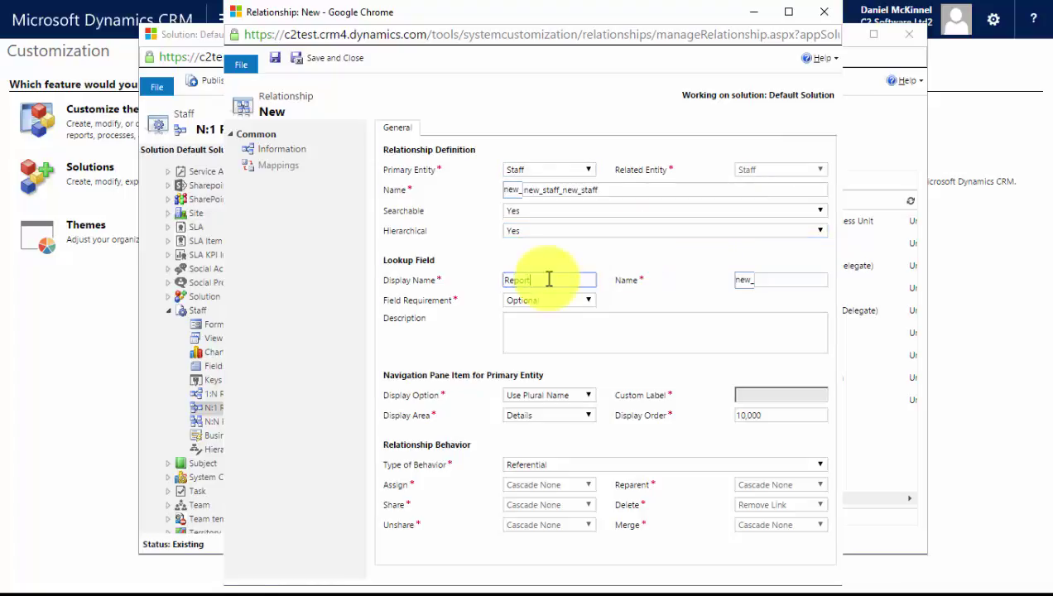
pyautogui.write('s to')
pyautogui.click(329, 59)
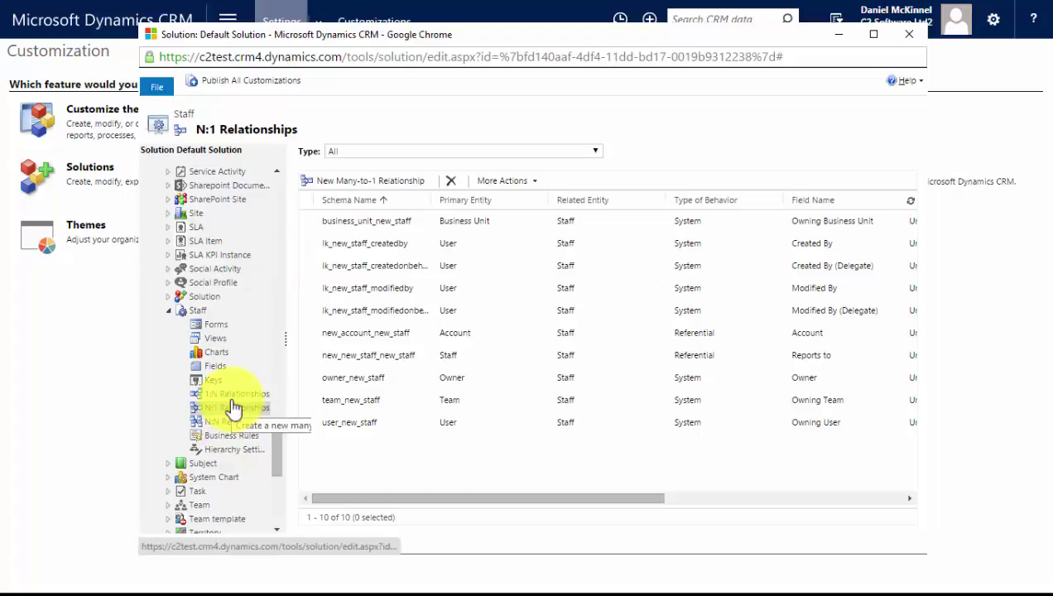
# Start a new hierarchy setting from Staff's empty Hierarchy Settings list
pyautogui.click(240, 453)
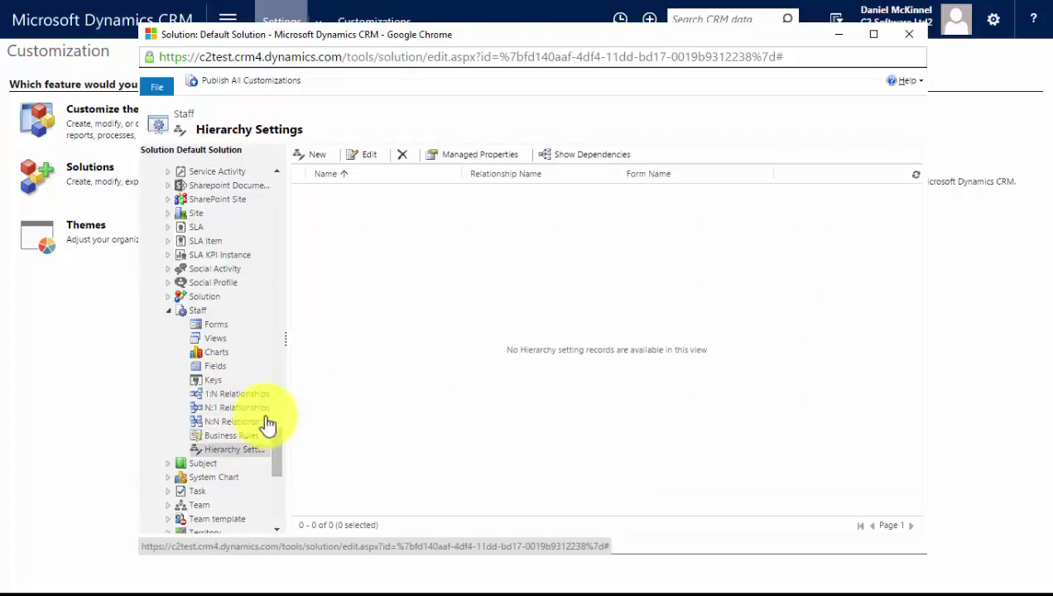
pyautogui.click(313, 154)
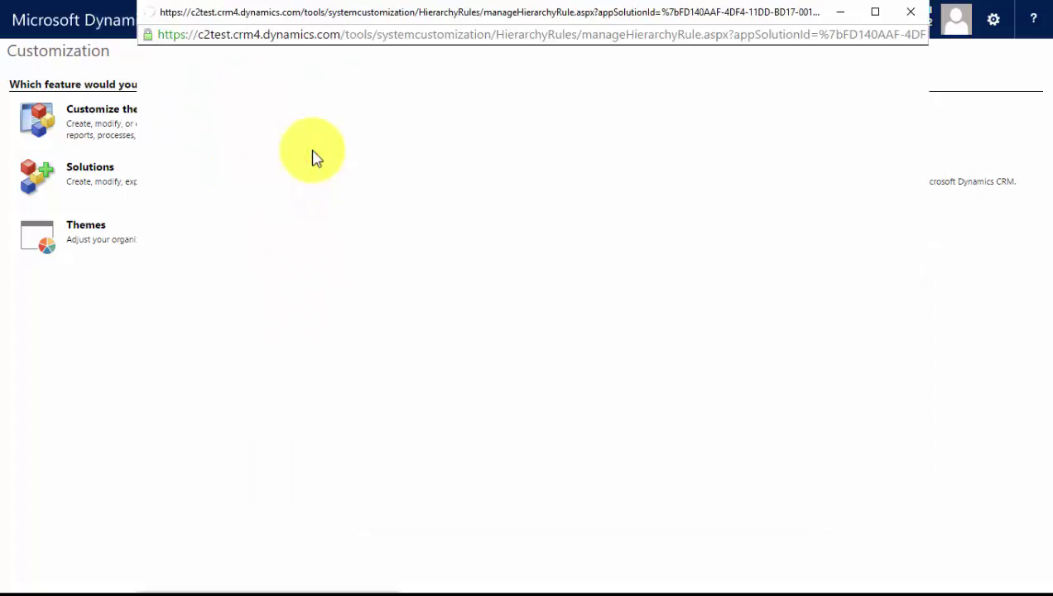
# Name the hierarchy setting 'Staff Heirarchy', choose the Information quick view form, and save it
pyautogui.click(475, 166)
pyautogui.write('Staff Hi')
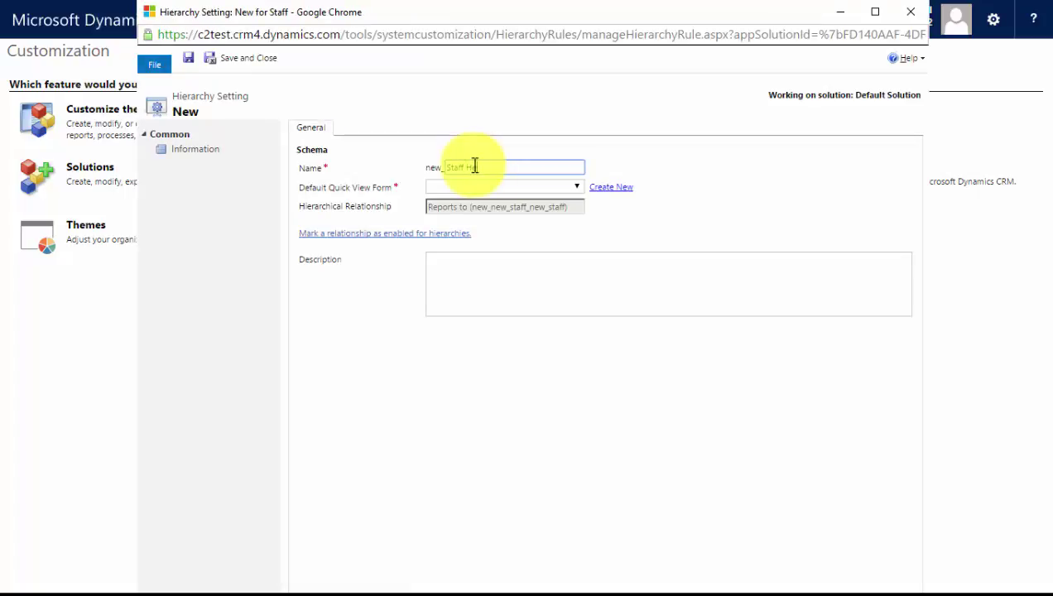
pyautogui.write('irarchy')
pyautogui.click(644, 225)
pyautogui.click(577, 187)
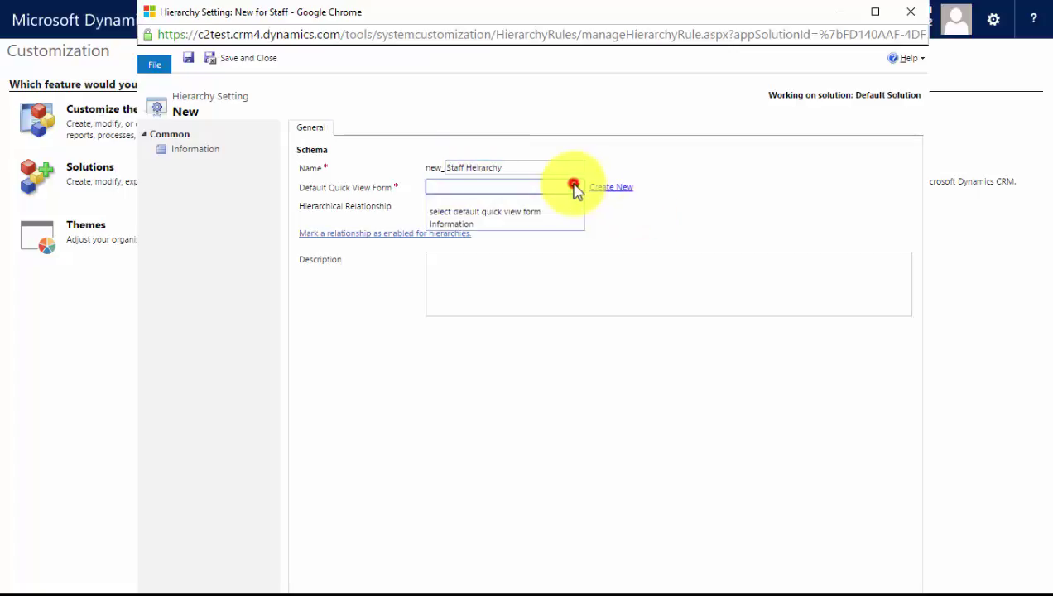
pyautogui.click(494, 225)
pyautogui.click(669, 232)
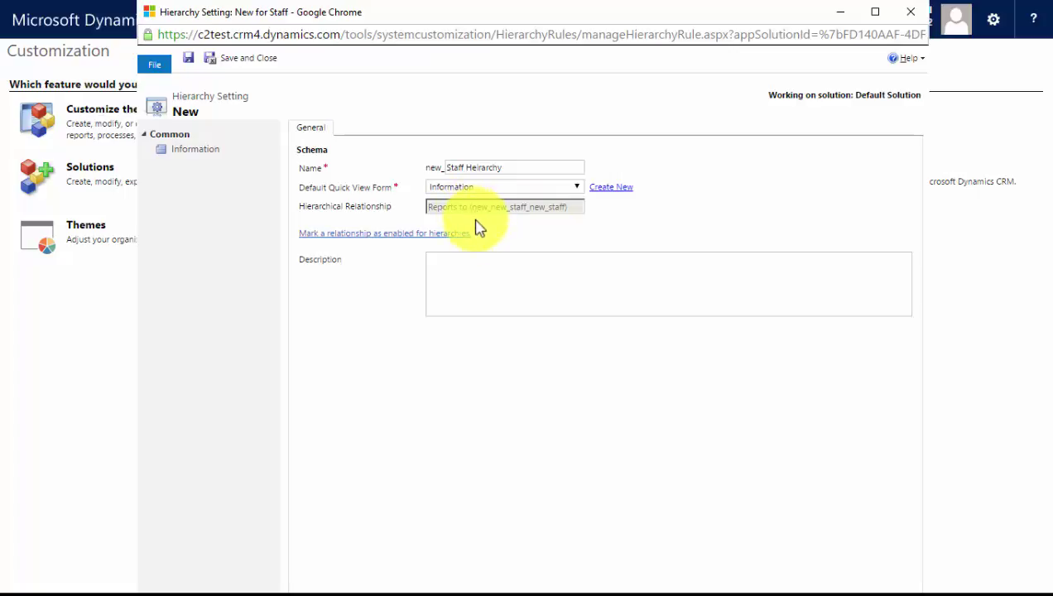
pyautogui.click(237, 62)
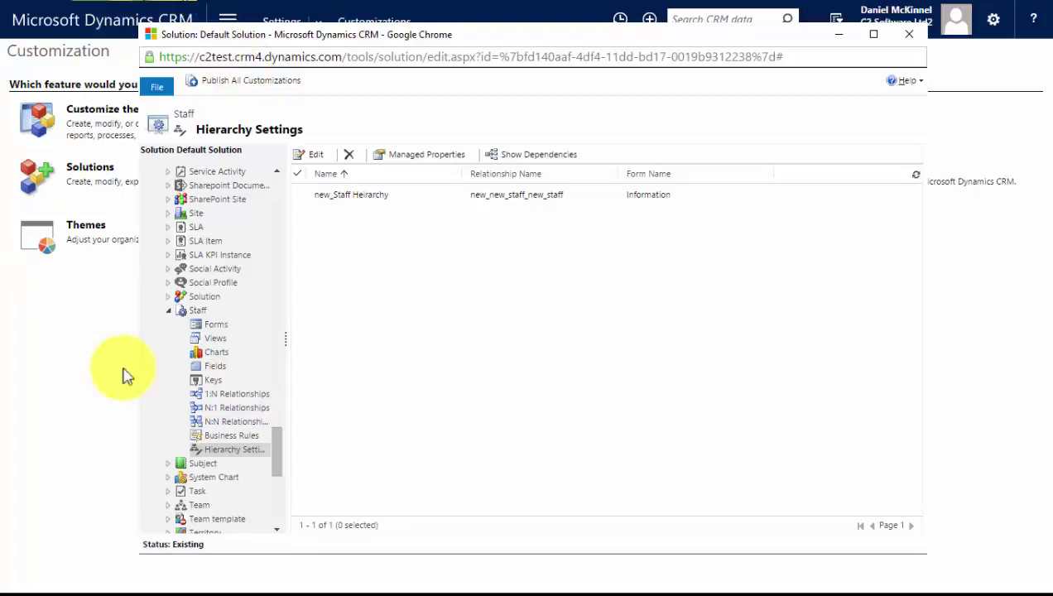
# On the Staff Information form, add Account below Owner and Reports to below Job Title
pyautogui.click(220, 327)
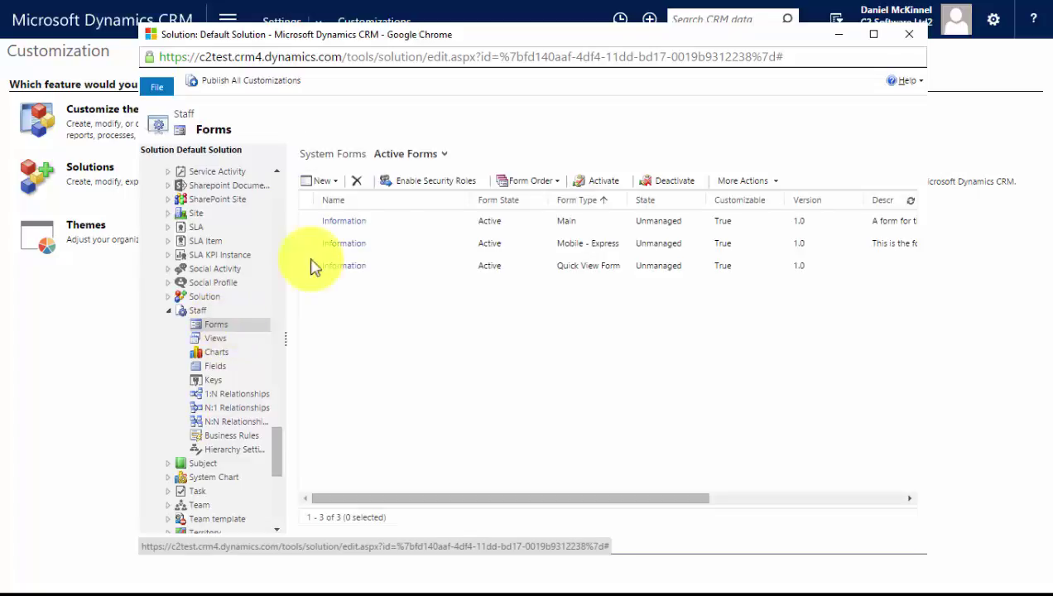
pyautogui.doubleClick(386, 224)
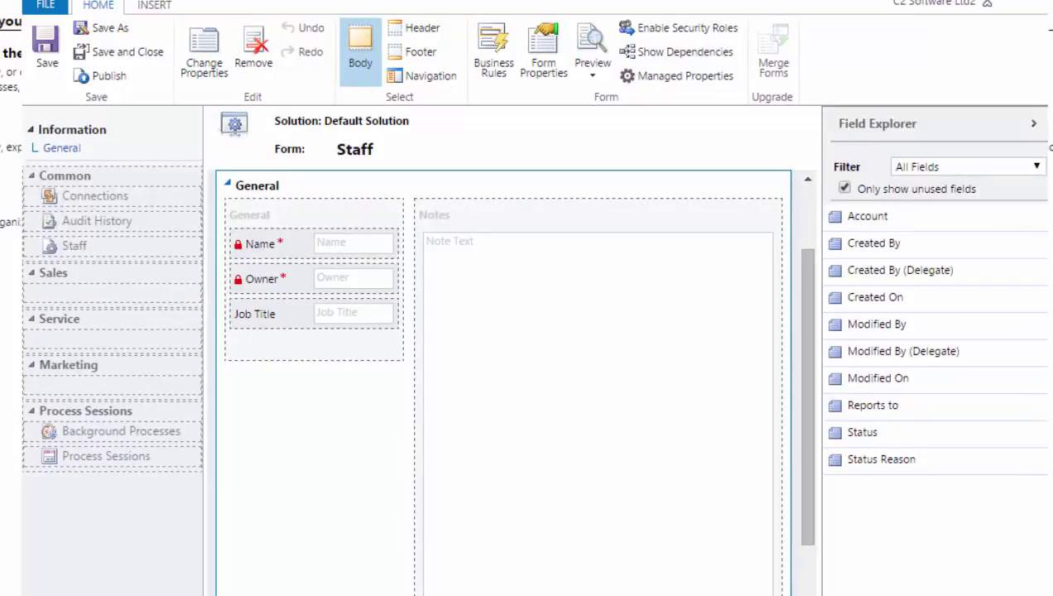
pyautogui.moveTo(866, 216); pyautogui.dragTo(289, 430)
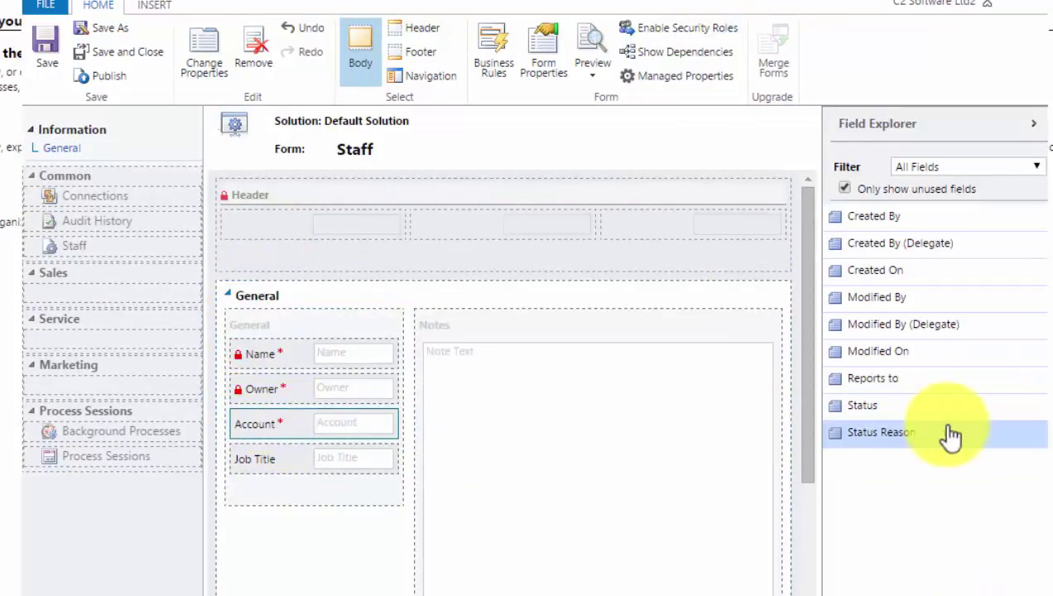
pyautogui.moveTo(898, 377); pyautogui.dragTo(337, 481)
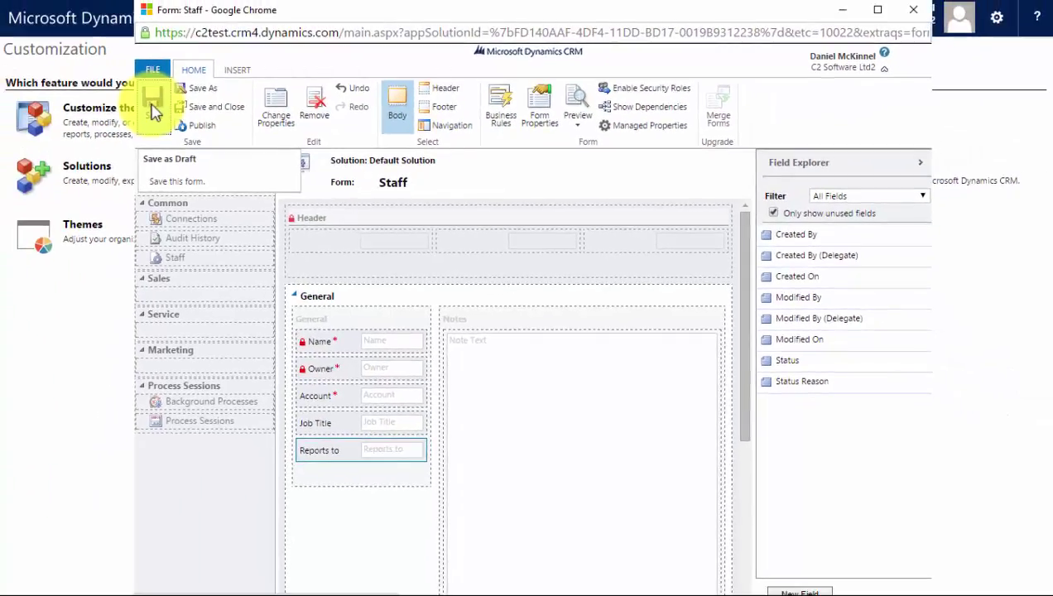
# Save and publish the edited Staff form, then close the form editor
pyautogui.click(153, 111)
pyautogui.click(197, 126)
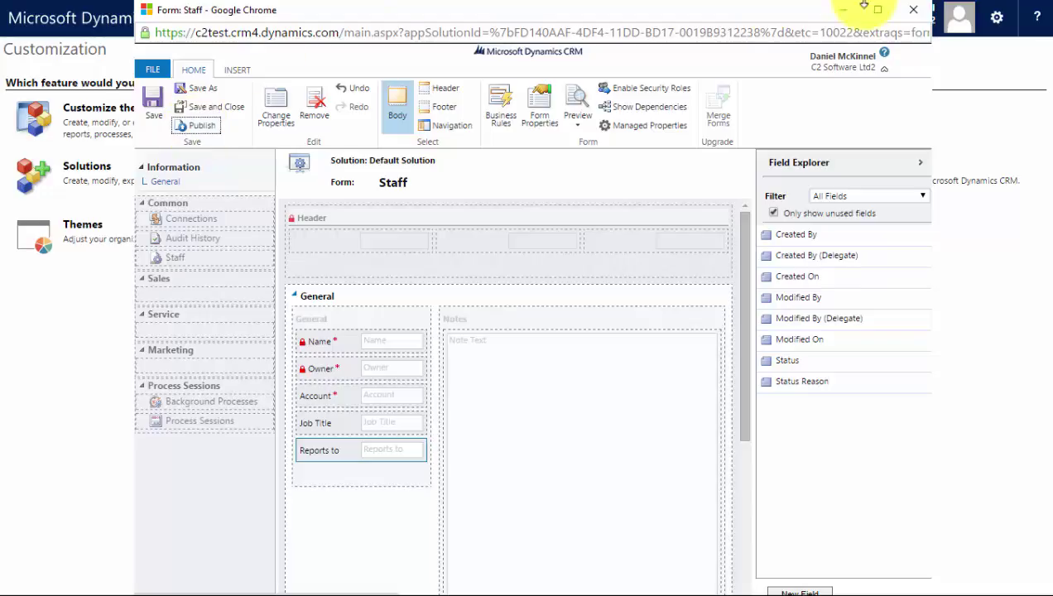
pyautogui.click(917, 17)
# Close the solution window and go to Sales > Staff records
pyautogui.click(963, 17)
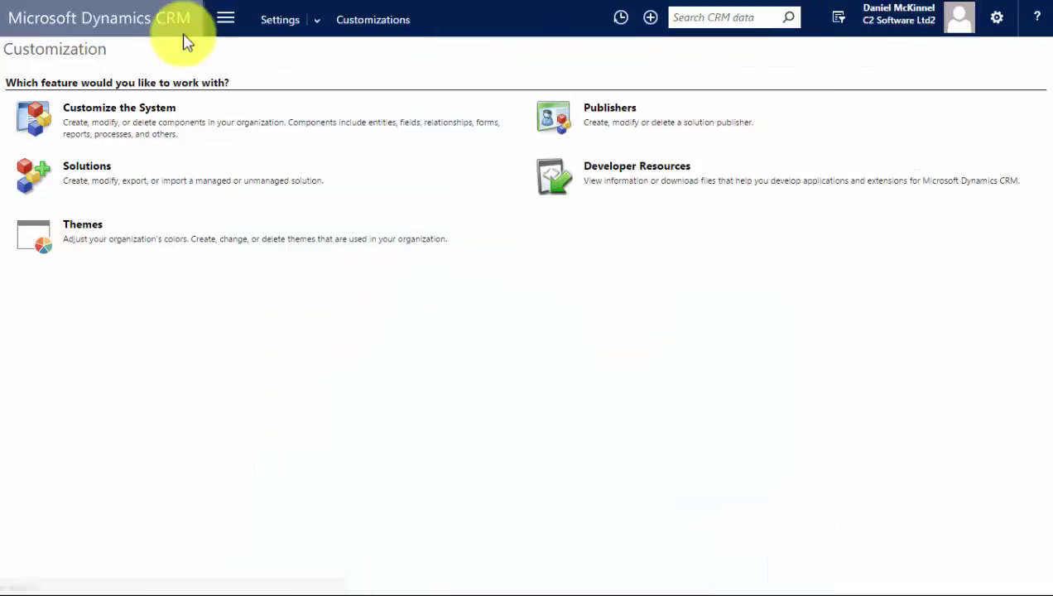
pyautogui.click(225, 19)
pyautogui.click(138, 77)
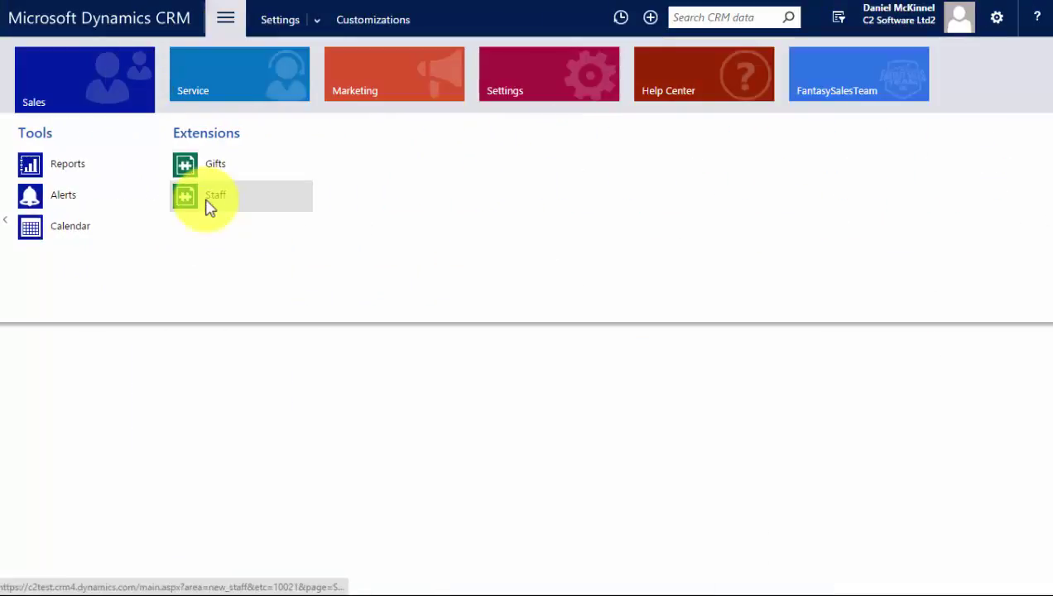
pyautogui.click(212, 203)
# Add a staff record with the person's name, account C2 Software Ltd, job title Sales Manager, and save
pyautogui.click(29, 52)
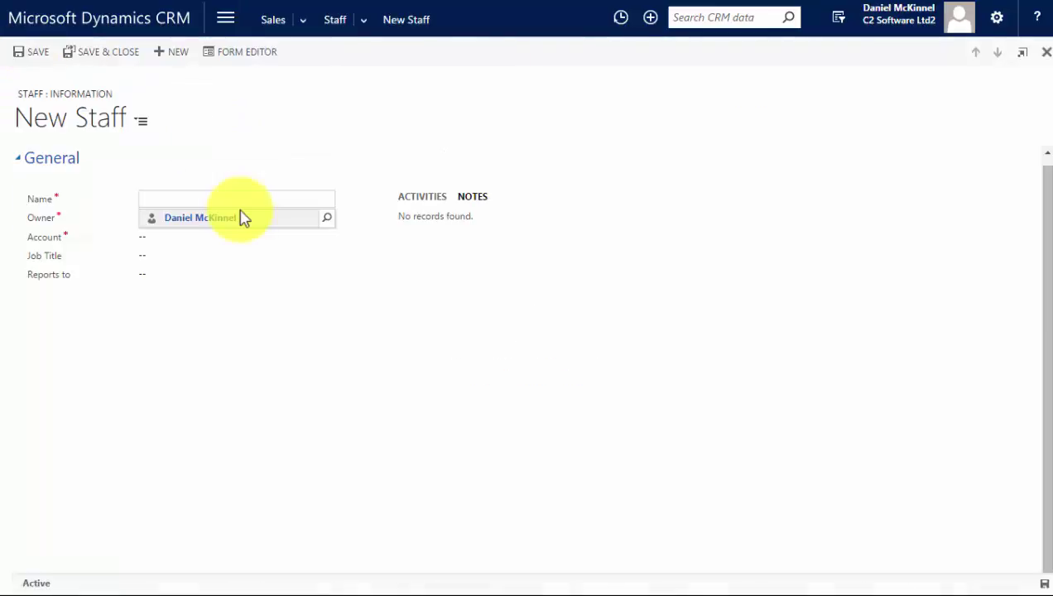
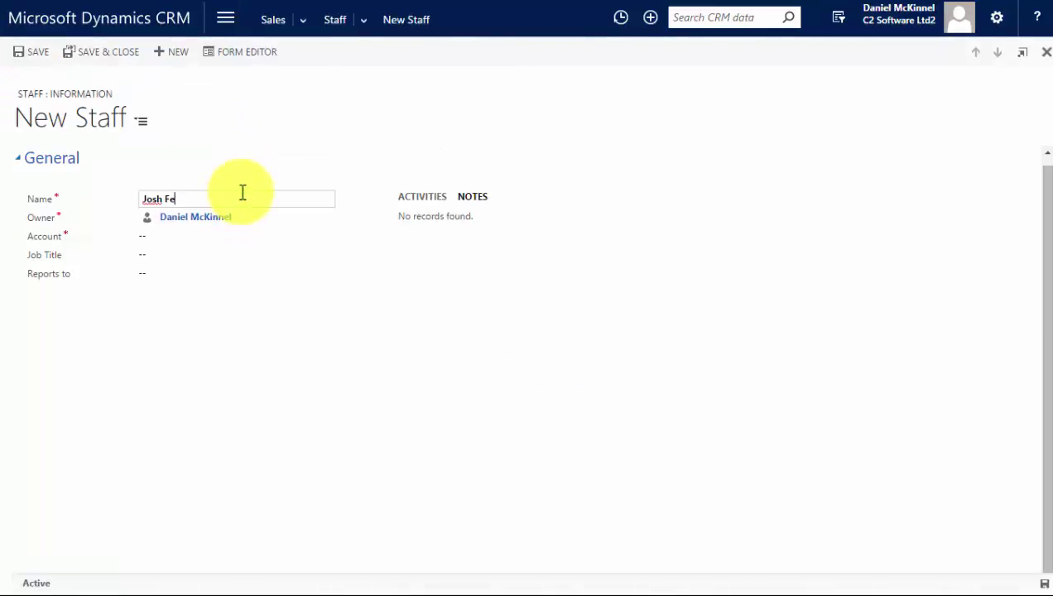
pyautogui.click(203, 239)
pyautogui.press('Tab')
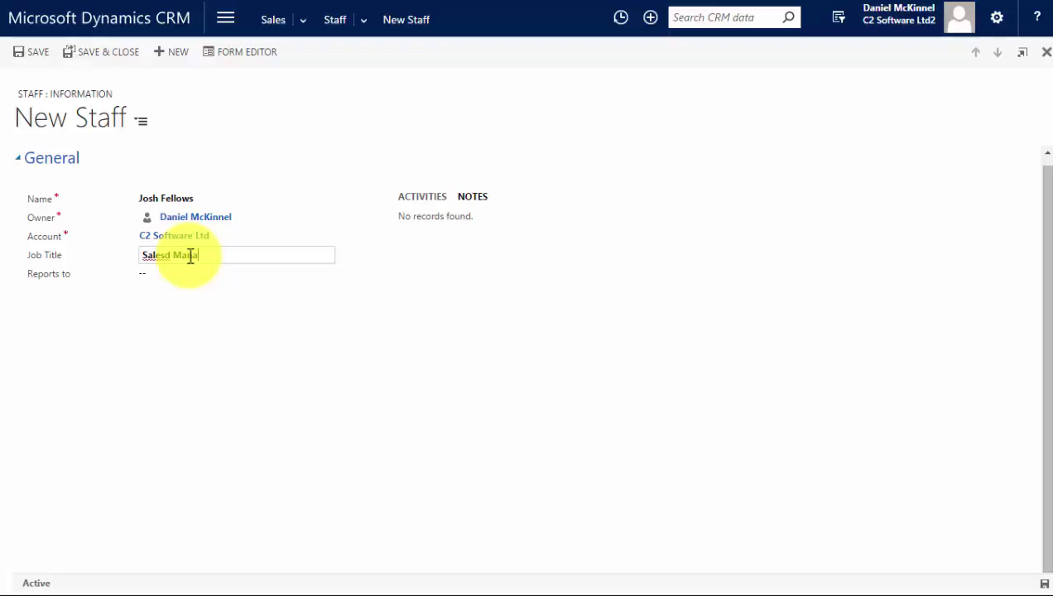
pyautogui.press('BackSpace')
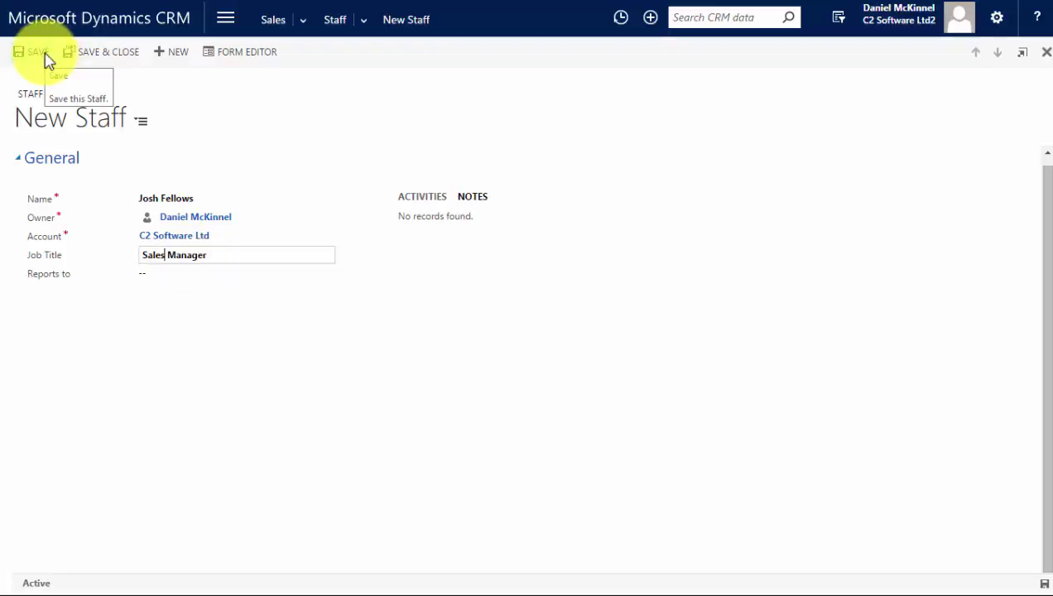
pyautogui.click(97, 54)
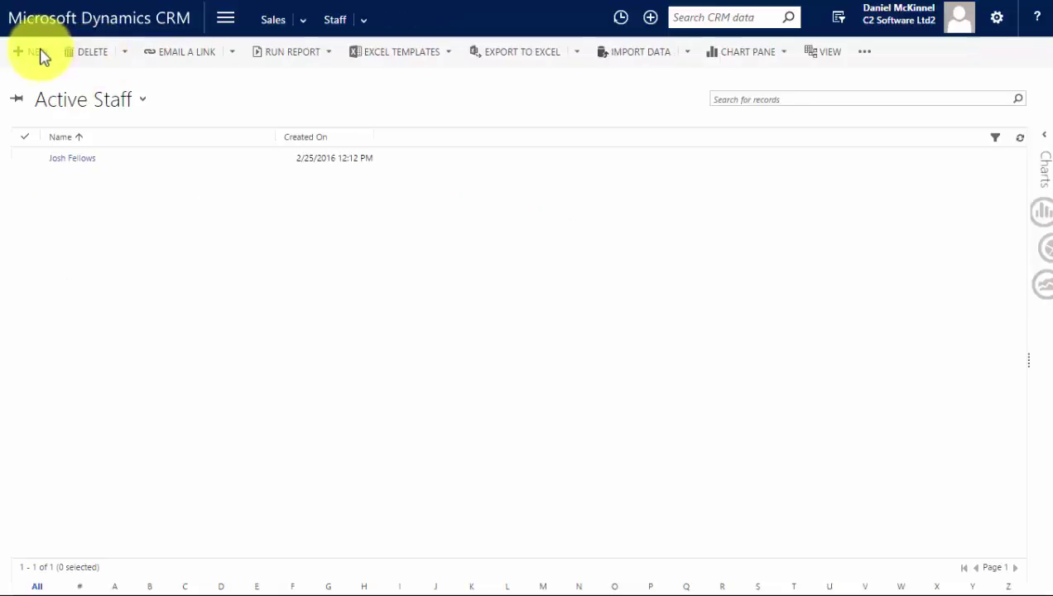
# Add a Sales Rep staff record at C2 Software Ltd reporting to the Sales Manager
pyautogui.click(39, 51)
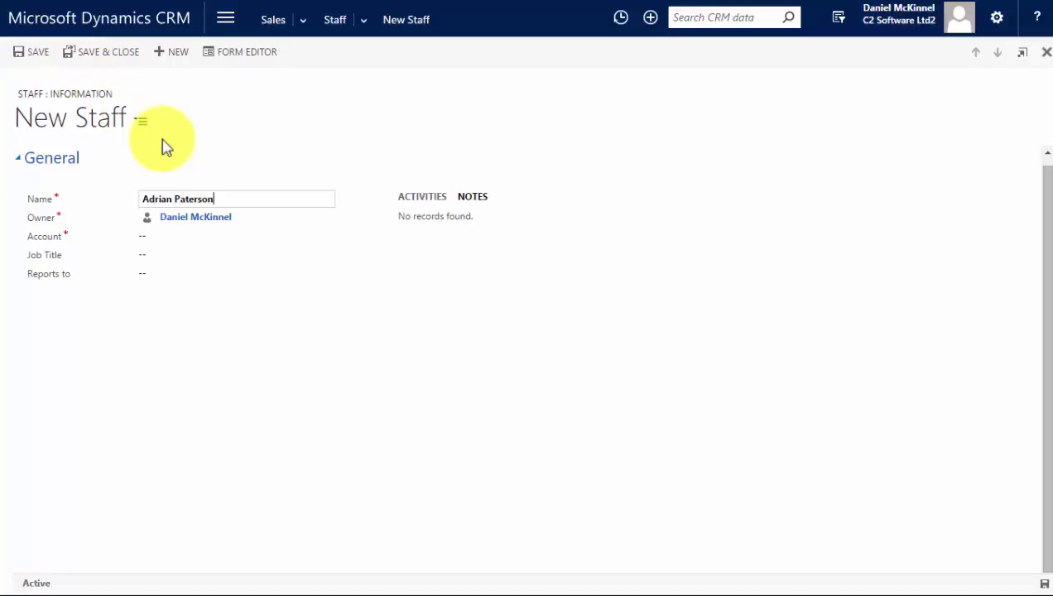
pyautogui.click(163, 237)
pyautogui.write('c2')
pyautogui.click(165, 255)
pyautogui.write('Sales Rep')
pyautogui.click(171, 275)
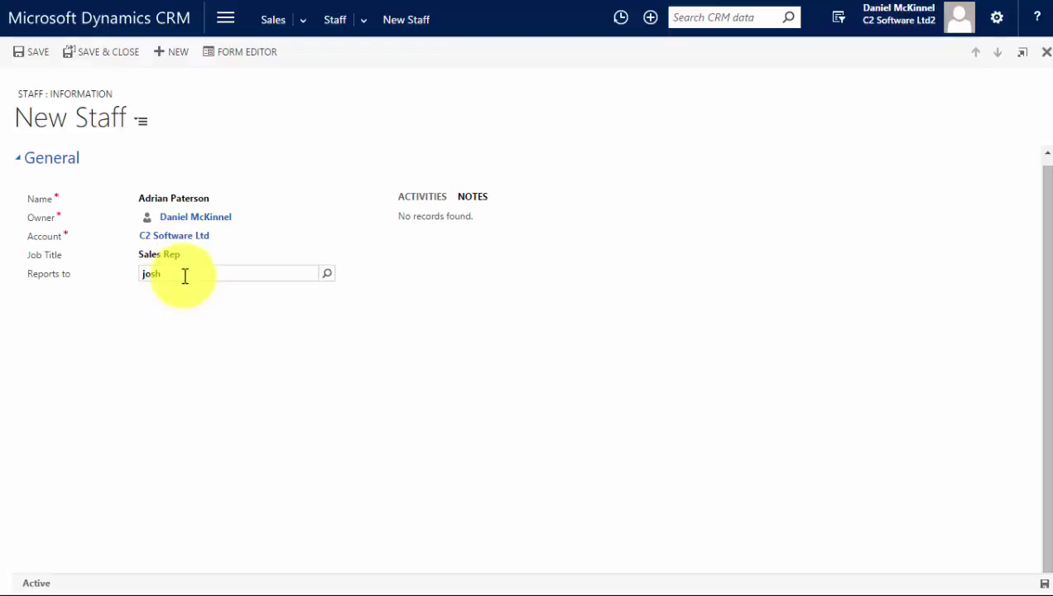
pyautogui.click(85, 51)
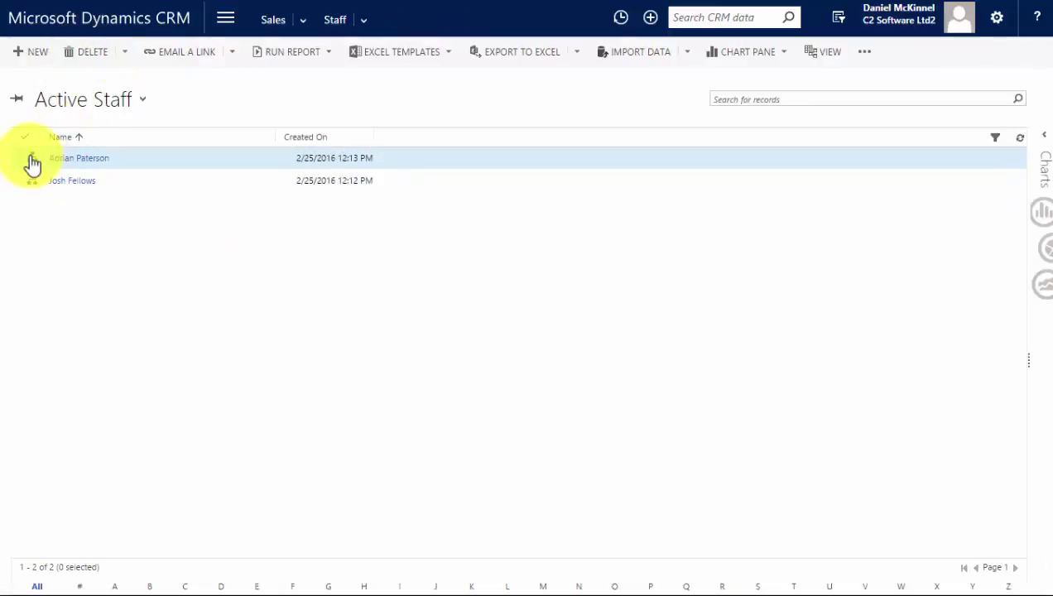
# Add a second Sales Rep record at C2 Software Ltd under the Sales Manager
pyautogui.click(33, 52)
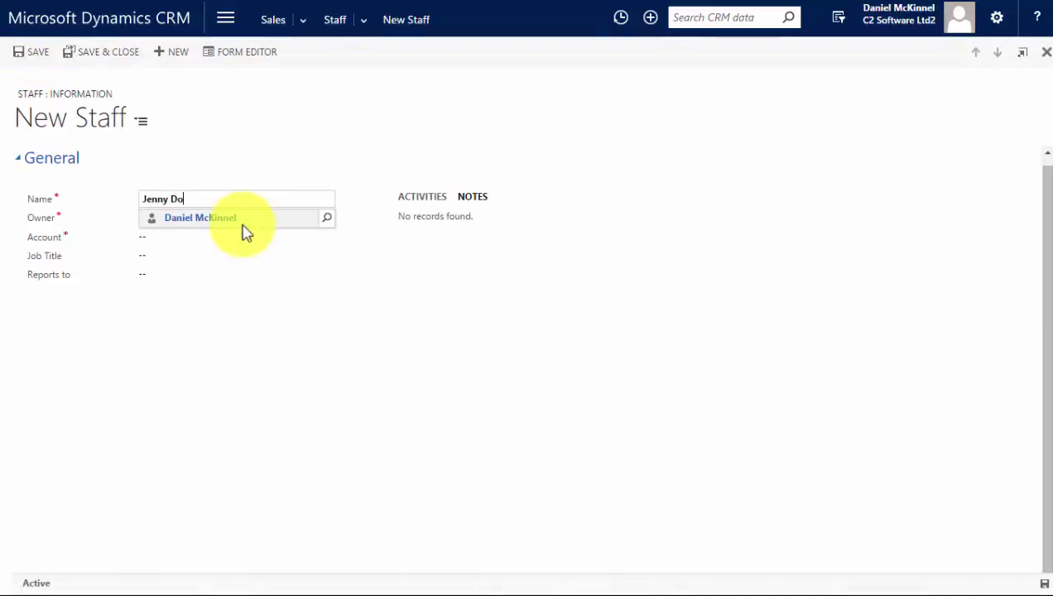
pyautogui.click(230, 235)
pyautogui.click(211, 259)
pyautogui.write('sales rep')
pyautogui.click(210, 272)
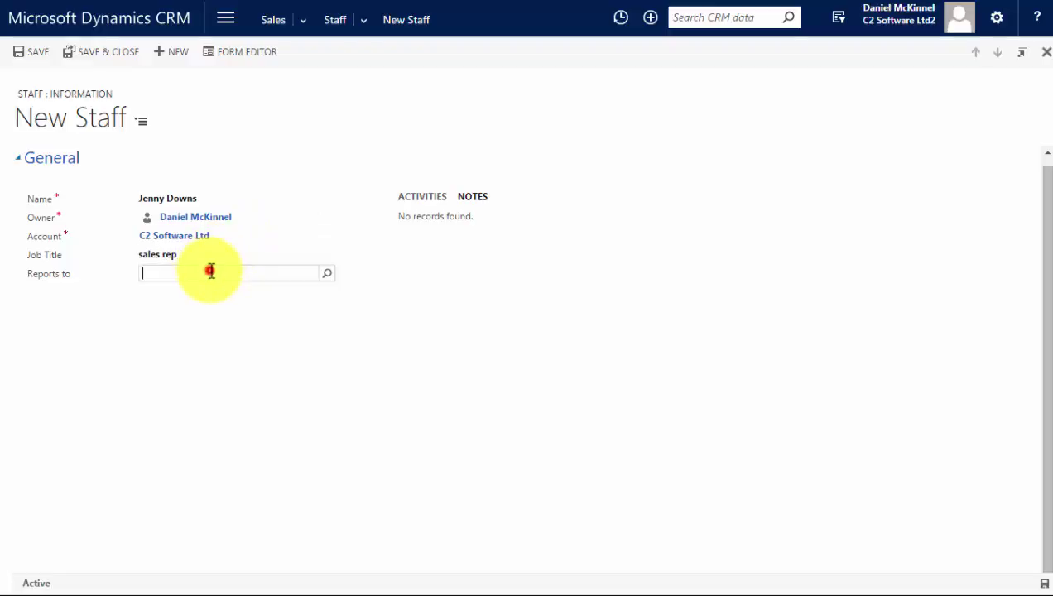
pyautogui.click(149, 256)
pyautogui.click(100, 53)
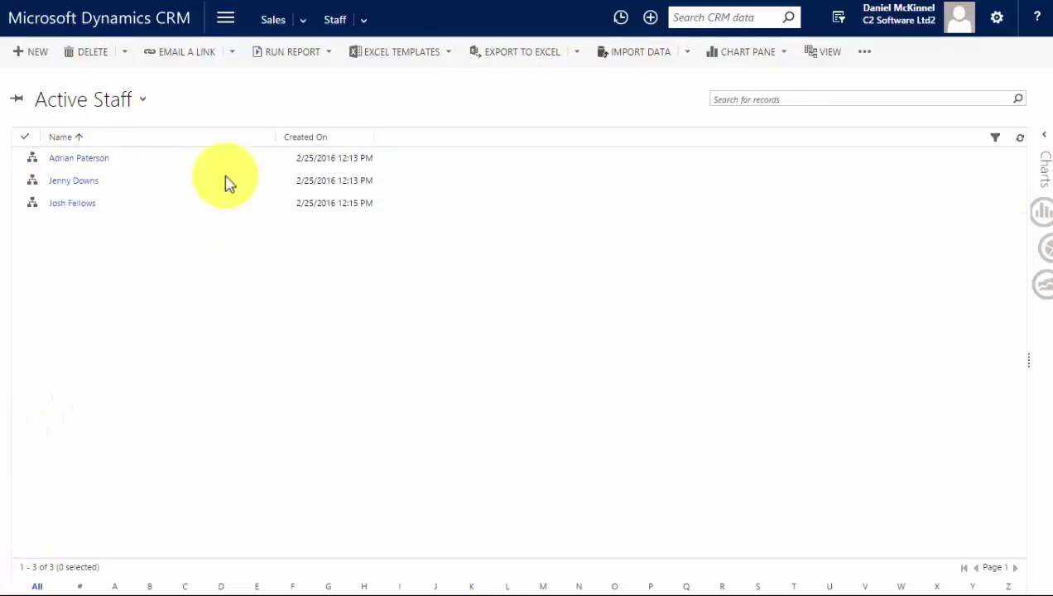
# Add a third Sales Rep at C2 Software Ltd, entering the Sales Manager in Reports to
pyautogui.click(33, 52)
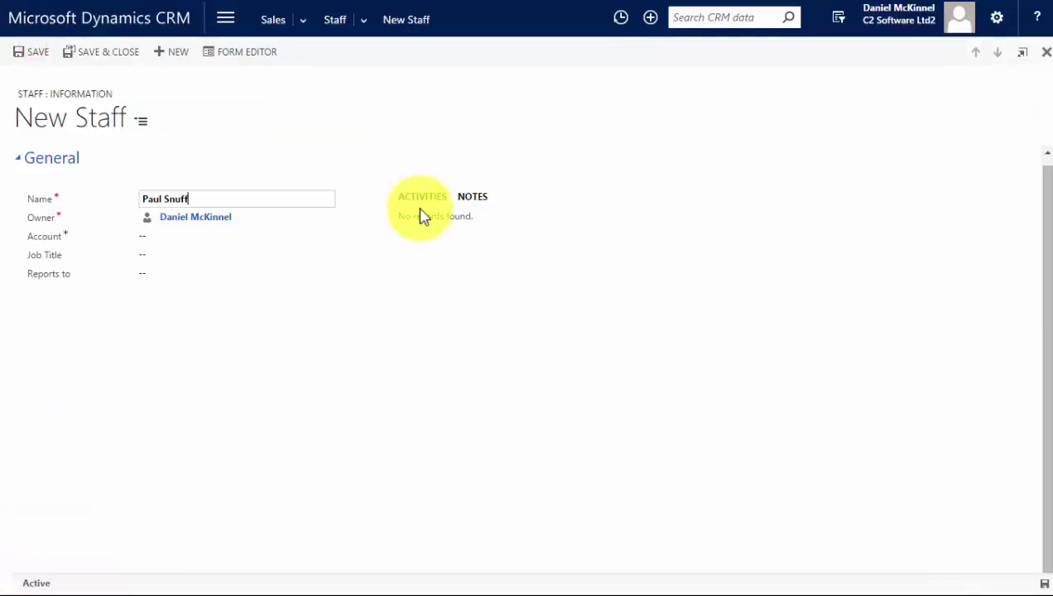
pyautogui.click(160, 235)
pyautogui.click(160, 257)
pyautogui.write('Sales rep')
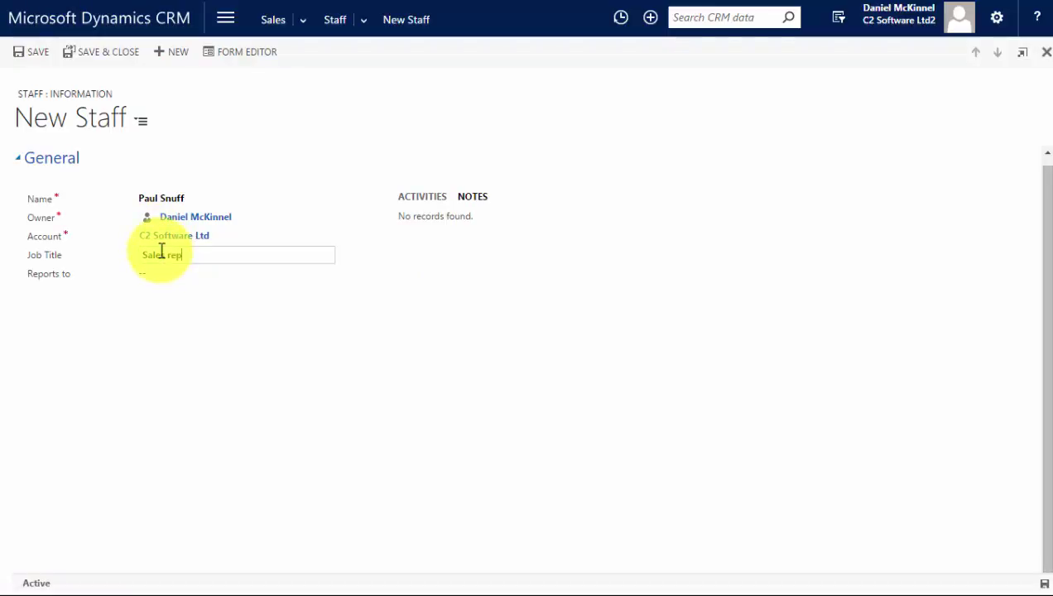
pyautogui.click(170, 258)
pyautogui.press('Tab')
pyautogui.write('Josh')
pyautogui.press('Tab')
pyautogui.click(87, 51)
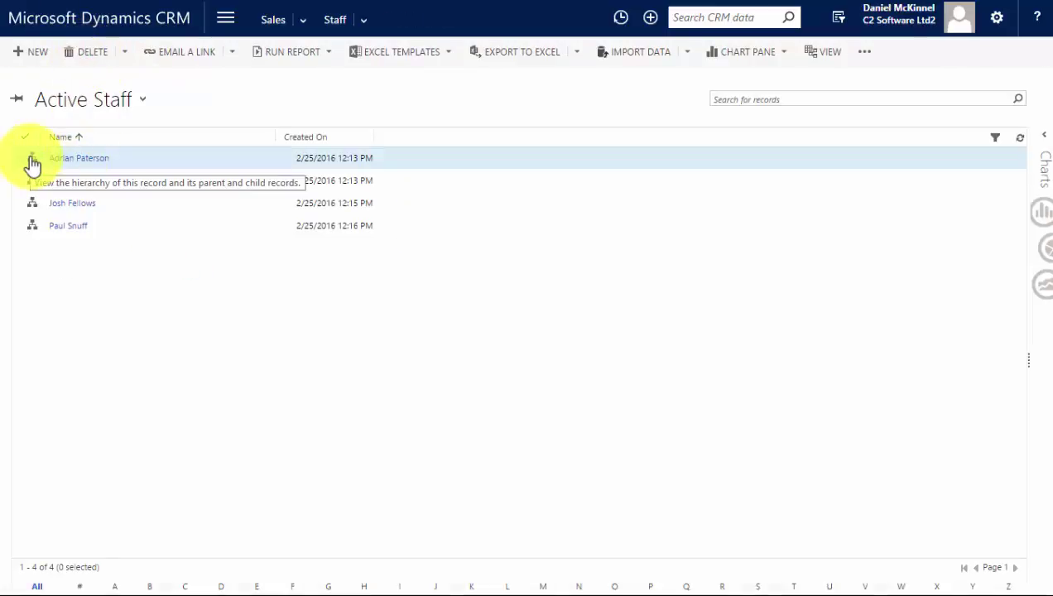
# Inspect the hierarchy chart of the Sales Manager over three Sales Reps, then start a new staff record
pyautogui.click(32, 162)
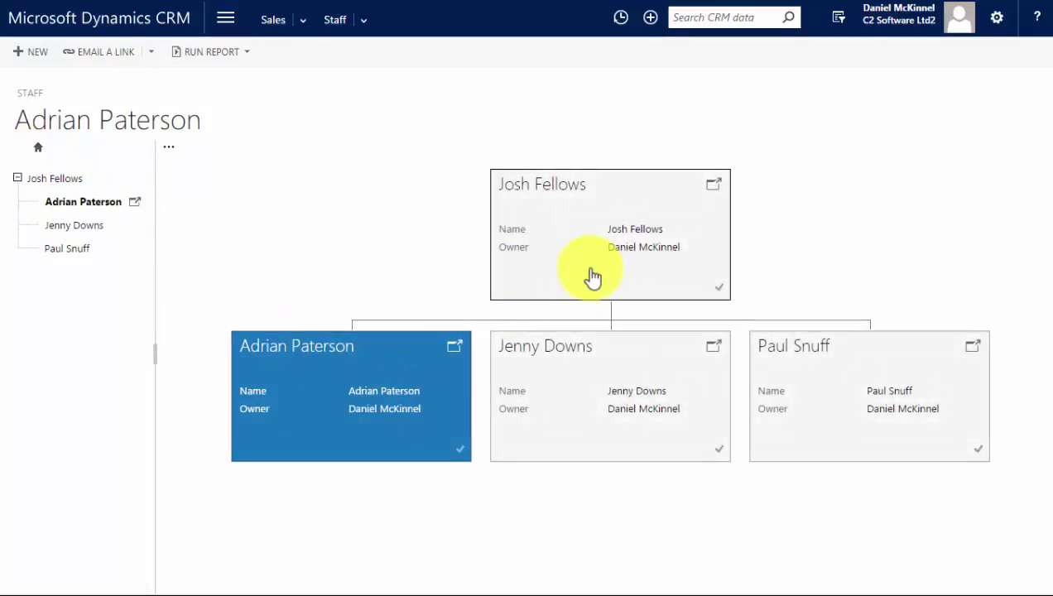
pyautogui.click(714, 348)
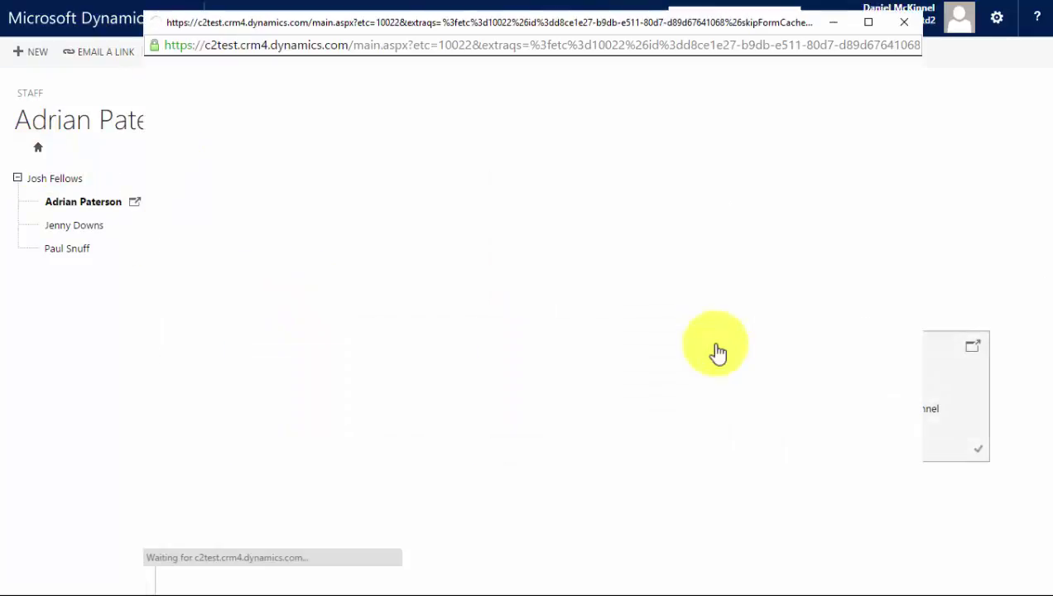
pyautogui.click(903, 22)
pyautogui.click(333, 21)
pyautogui.click(26, 52)
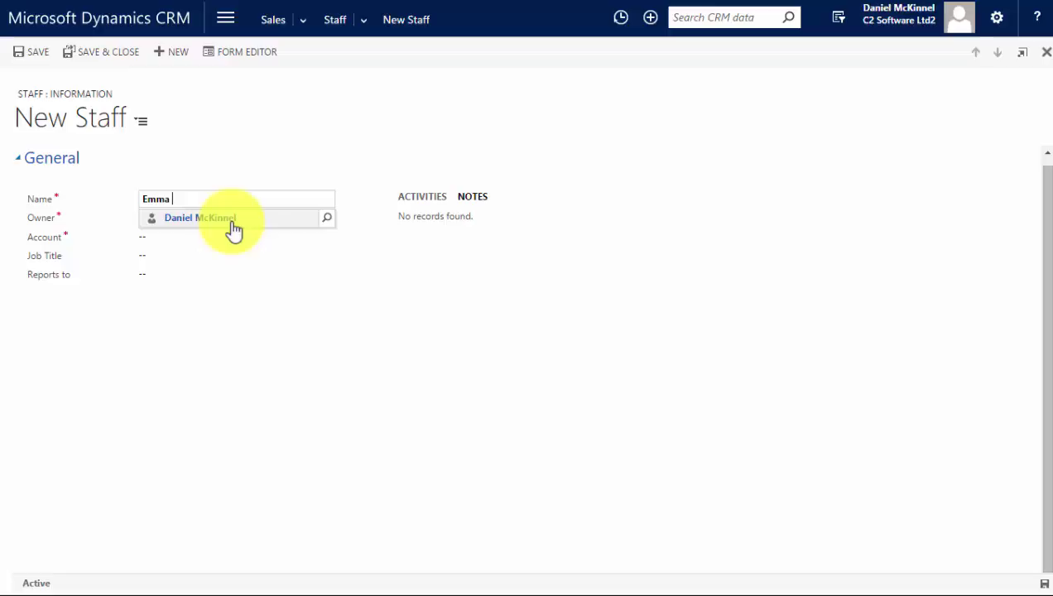
# Save a new staff record at C2 Software Ltd with job title 'Customer & Sales Director'
pyautogui.click(194, 236)
pyautogui.write('c2')
pyautogui.press('Tab')
pyautogui.write('Customer & Sales Director')
pyautogui.click(25, 54)
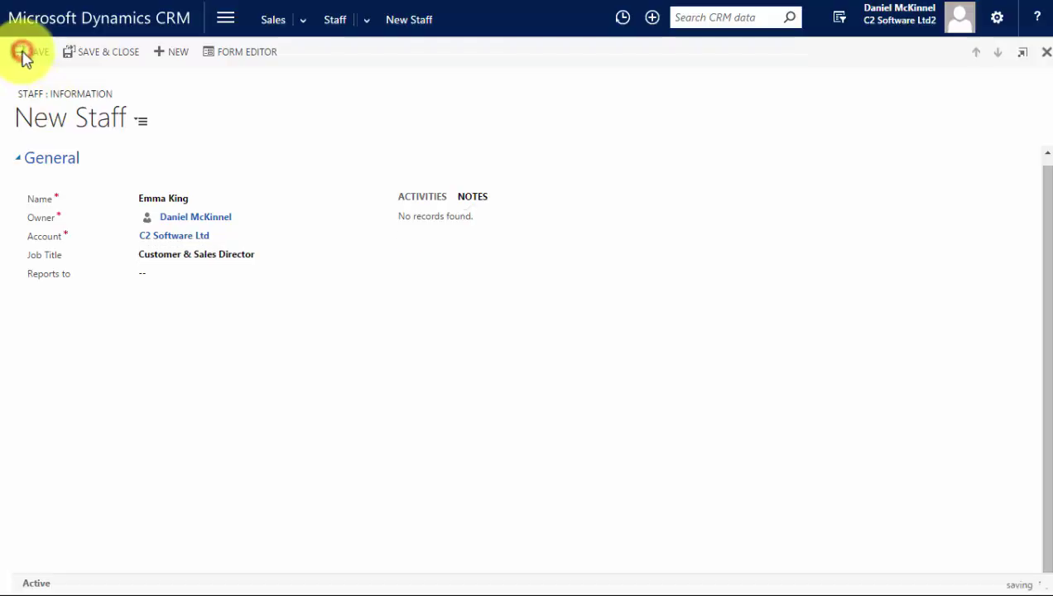
# Set the Sales Manager's Reports to field to the new director and save
pyautogui.click(334, 19)
pyautogui.click(73, 227)
pyautogui.click(196, 274)
pyautogui.write('emma')
pyautogui.click(238, 297)
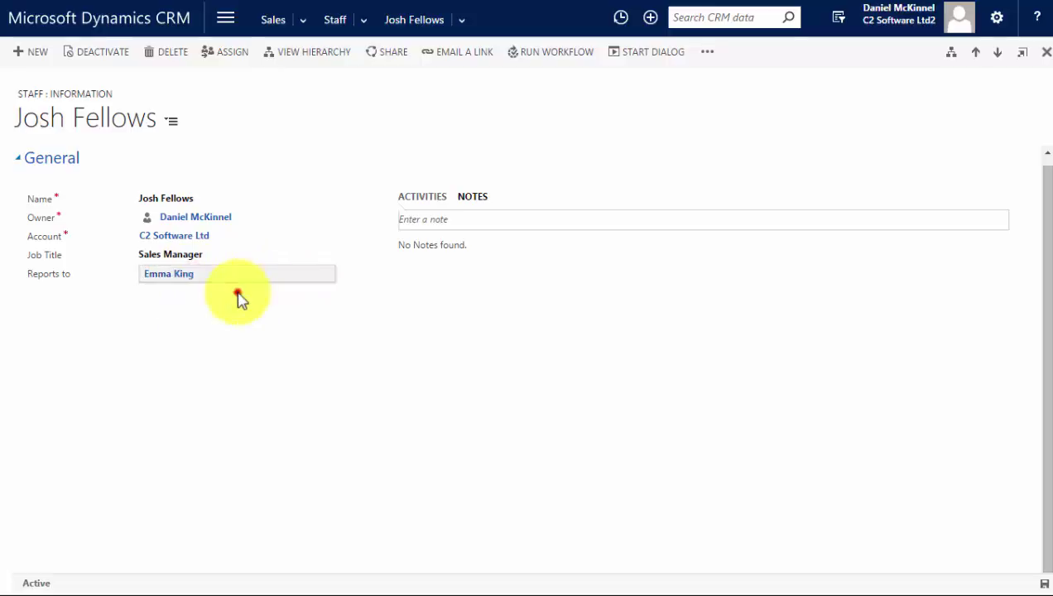
pyautogui.click(1044, 583)
# Show the Sales Manager record's reporting hierarchy with the director above and three Sales Reps below
pyautogui.click(331, 19)
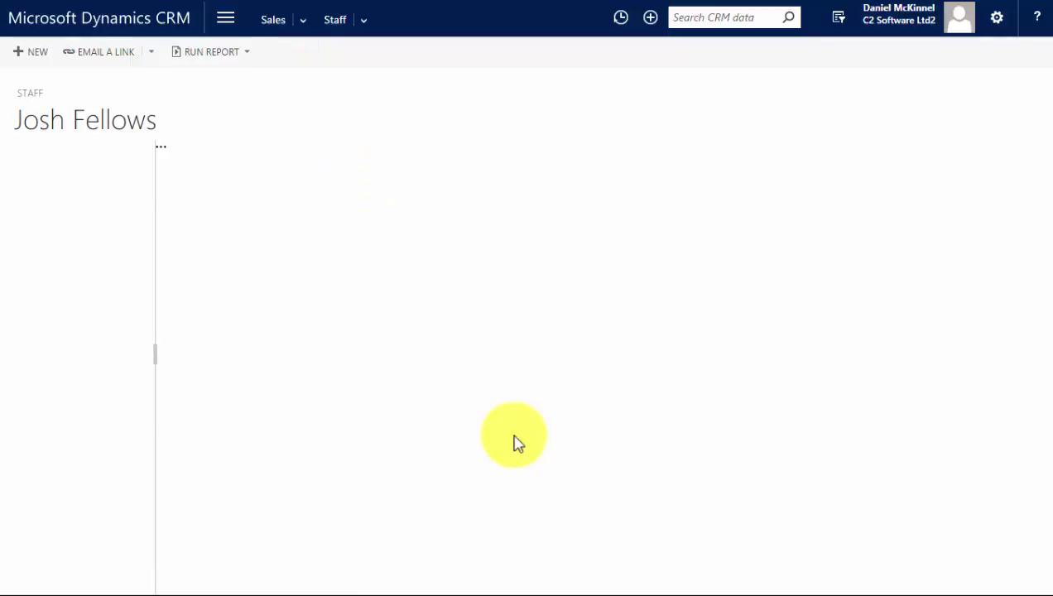